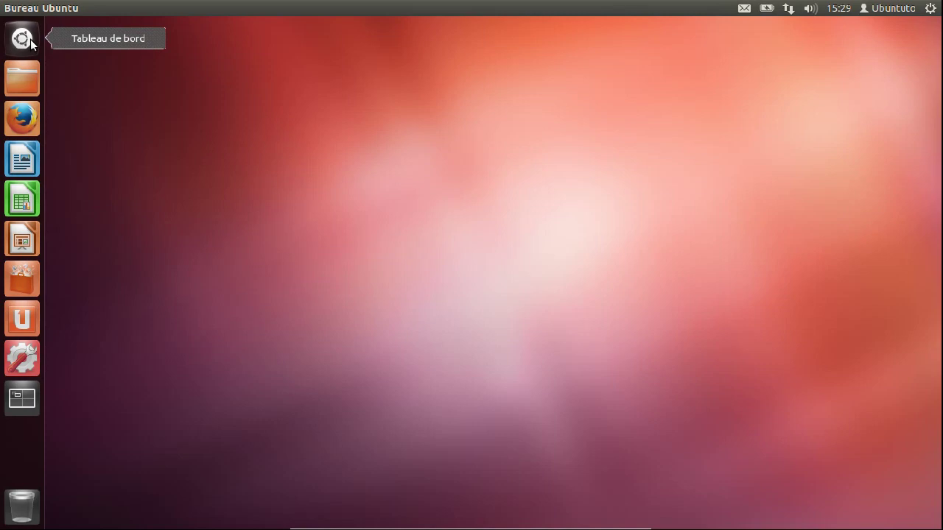
Open the Dash from the Ubuntu button at the top of the launcher
left_click(22, 38)
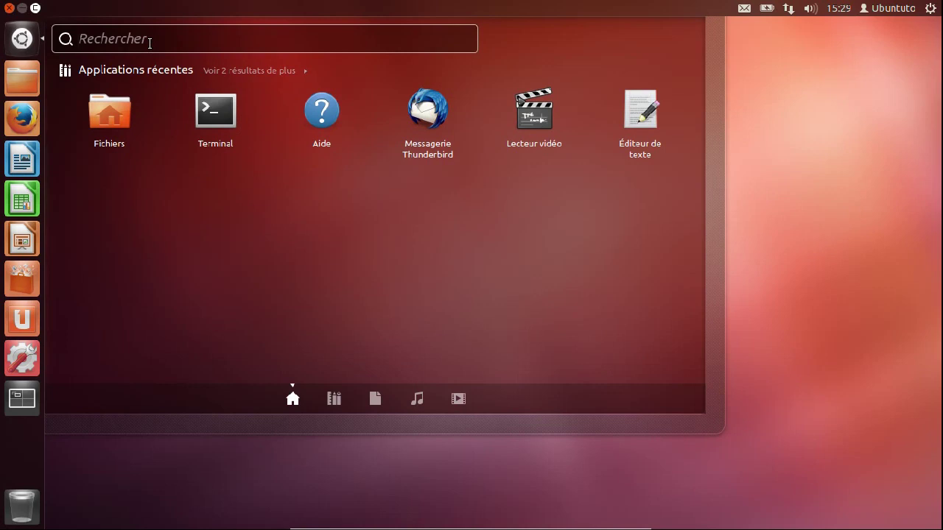
type("firef")
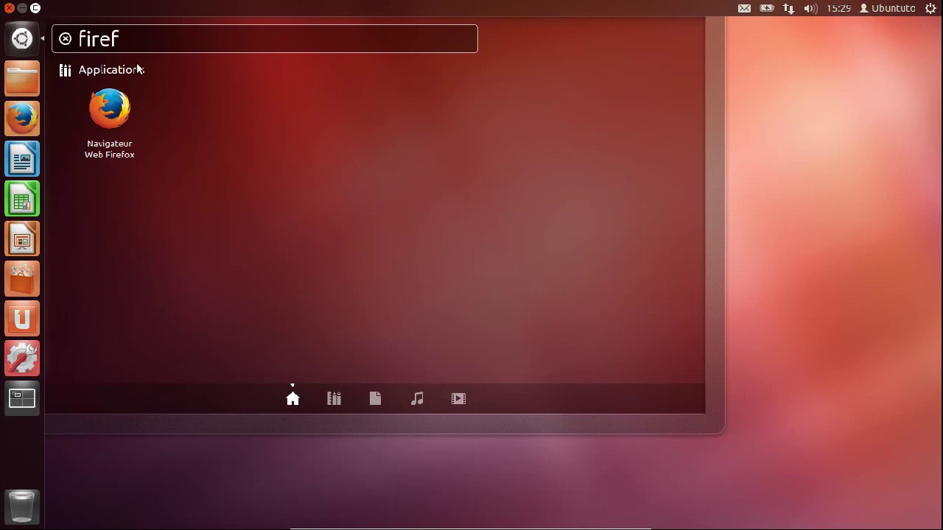
double_click(121, 38)
left_click(66, 38)
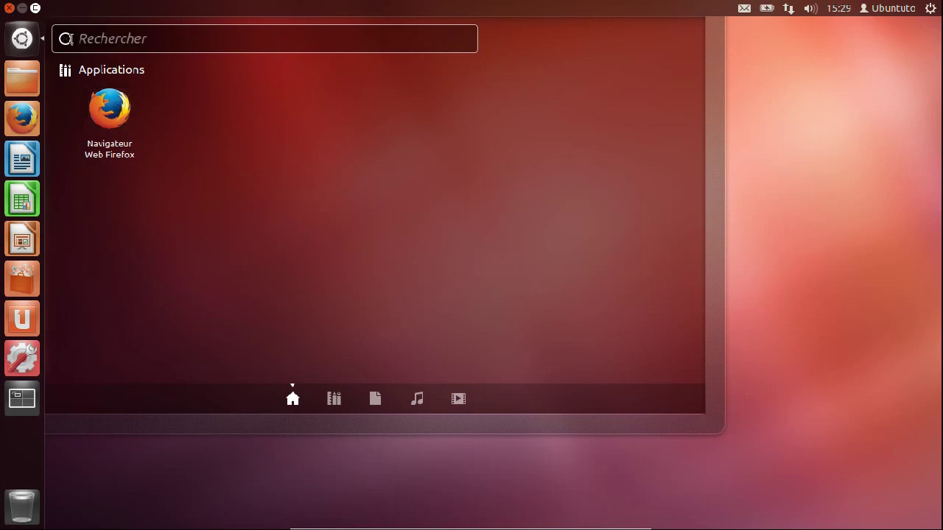
Browse all 78+ installed applications in the Applications lens, then close the Dash
left_click(334, 399)
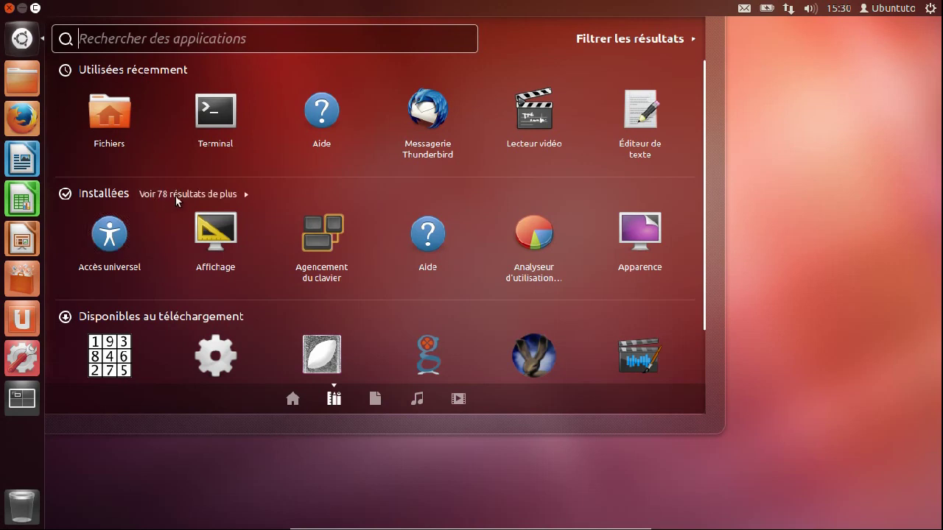
left_click(231, 196)
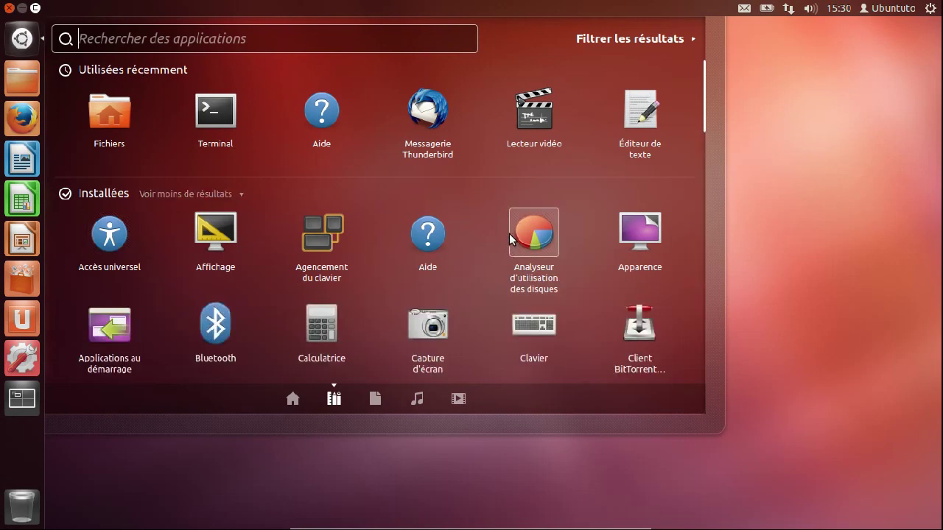
scroll(509, 234, "down", 2)
scroll(509, 234, "down", 5)
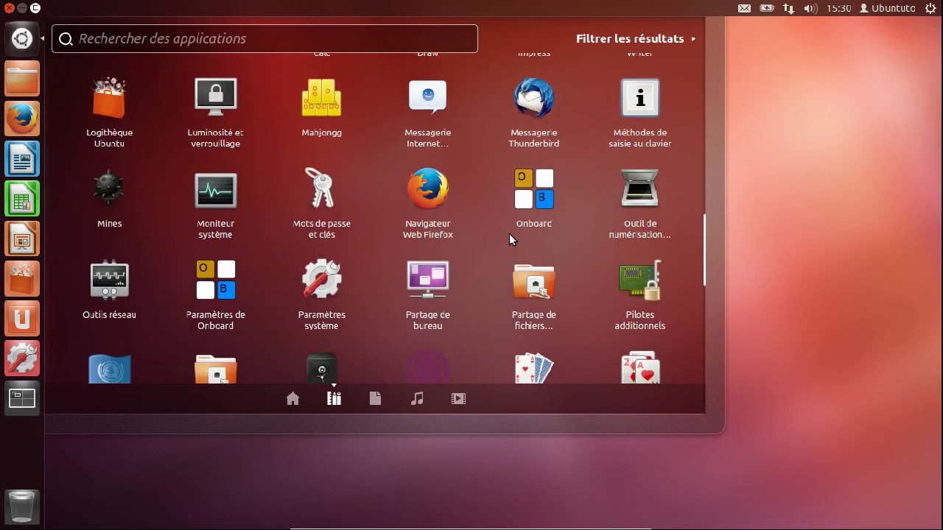
scroll(509, 234, "up", 7)
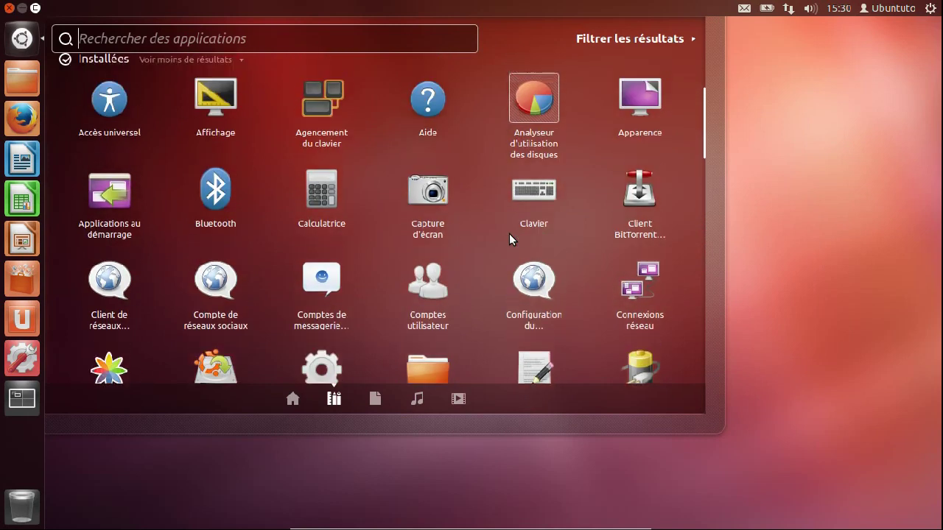
scroll(509, 234, "up", 2)
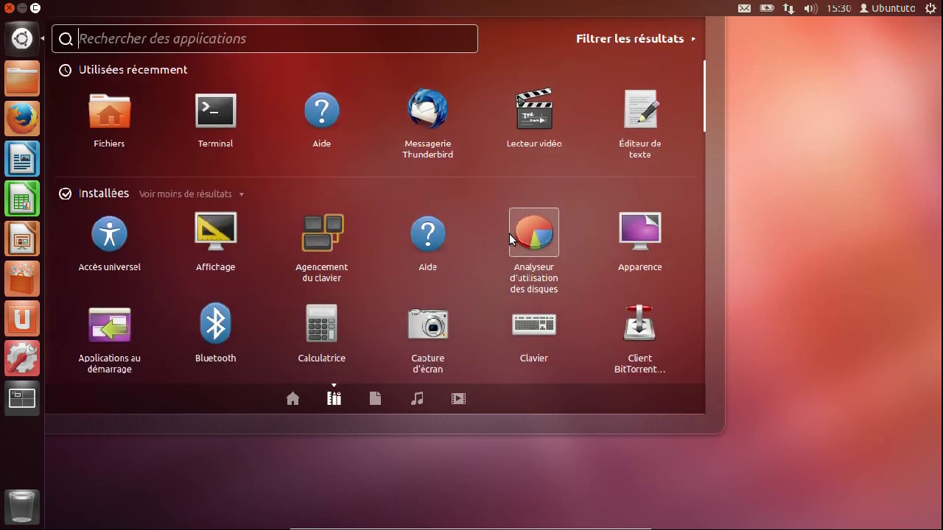
left_click(23, 39)
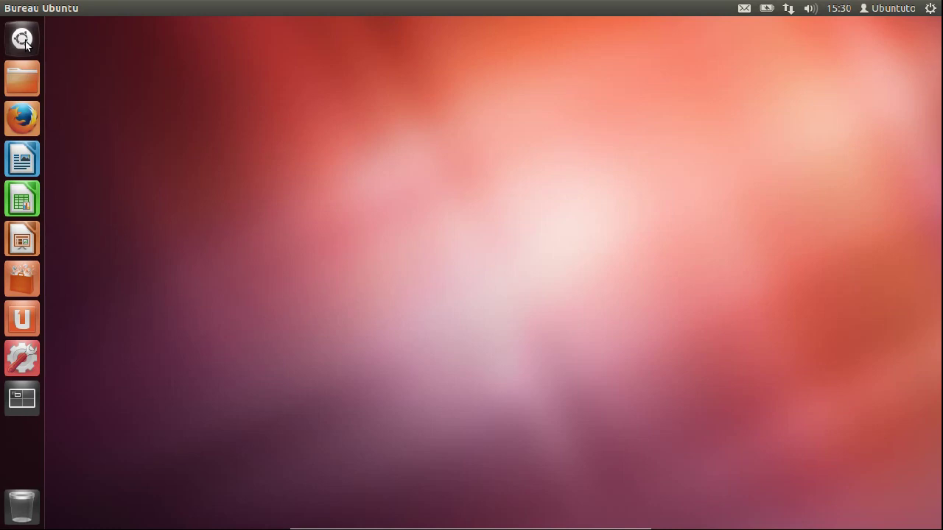
Open the home folder in Files and go into the Documents folder
left_click(36, 79)
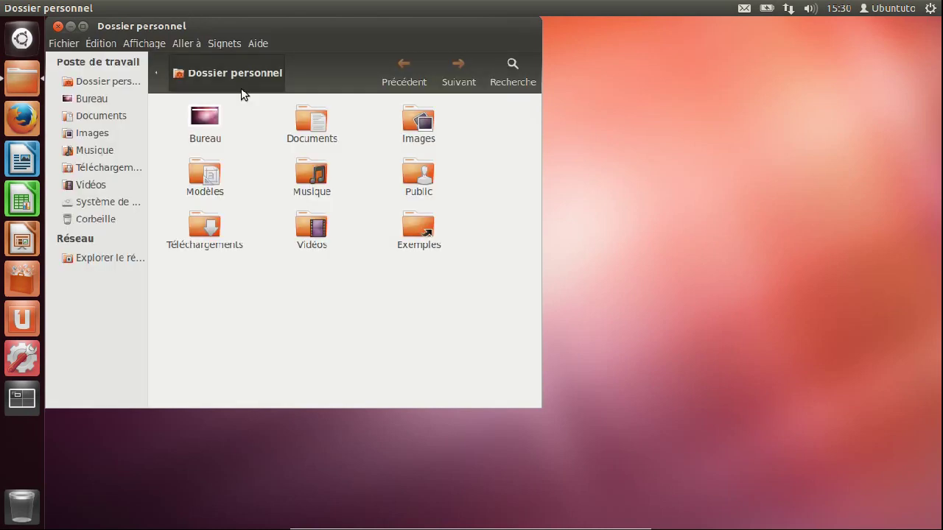
left_click(319, 125)
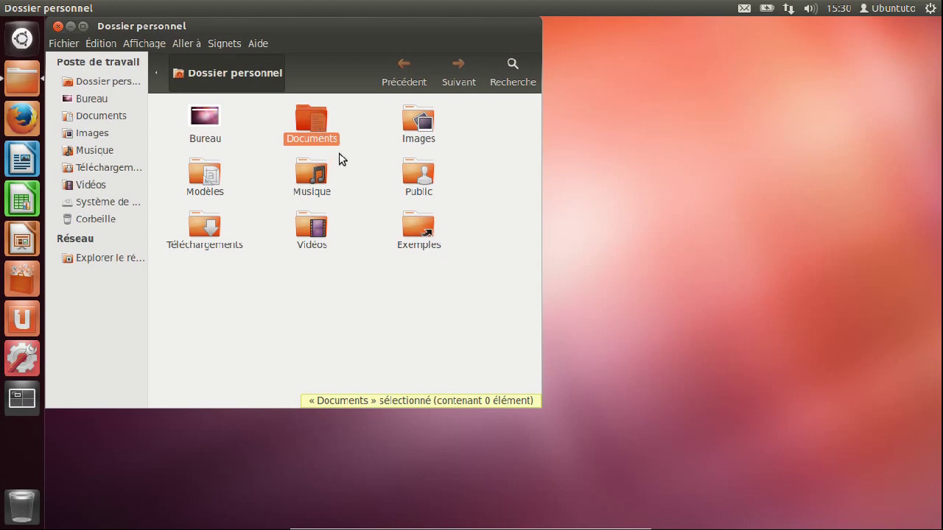
left_click(326, 146)
double_click(324, 143)
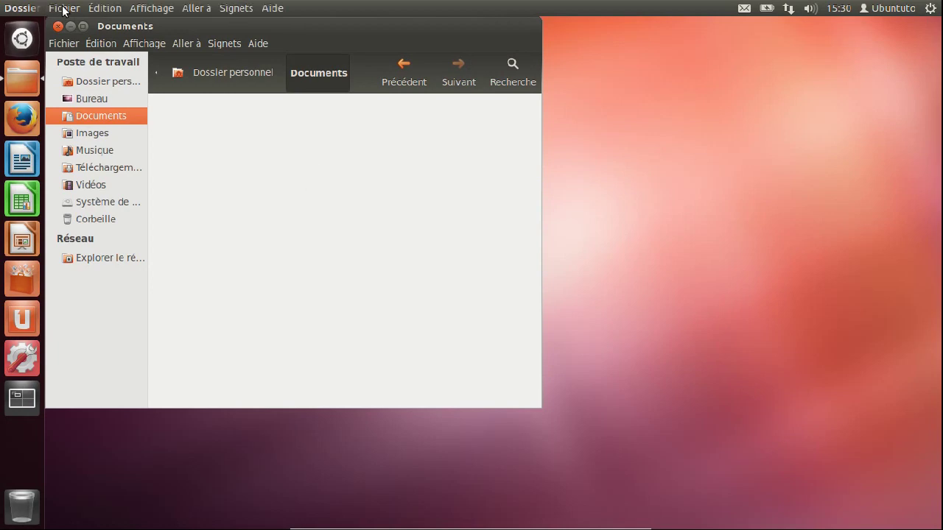
Open Documents in a new tab and show Téléchargements in that second tab
left_click(63, 9)
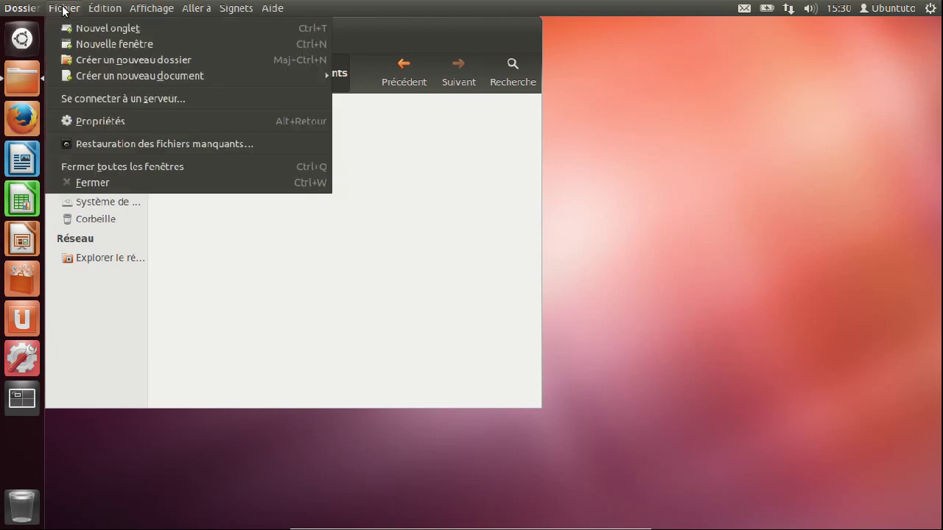
left_click(136, 30)
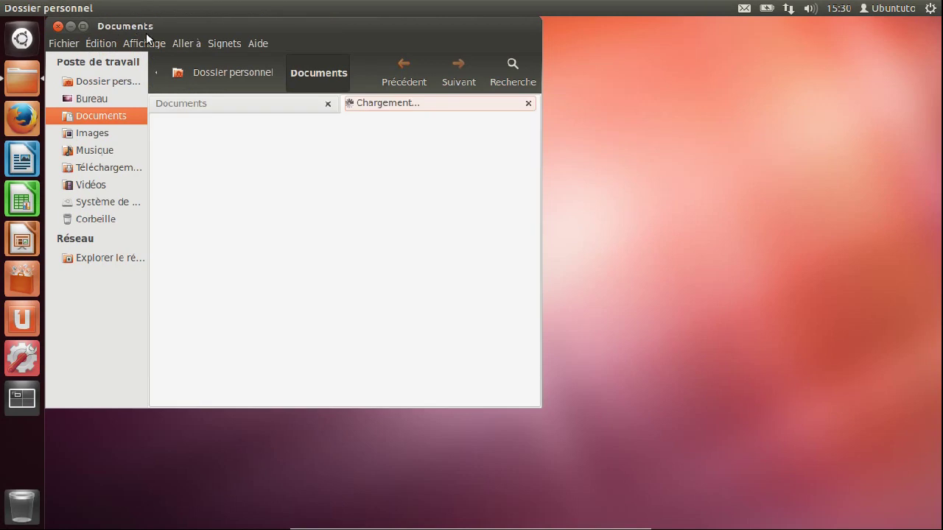
left_click(299, 111)
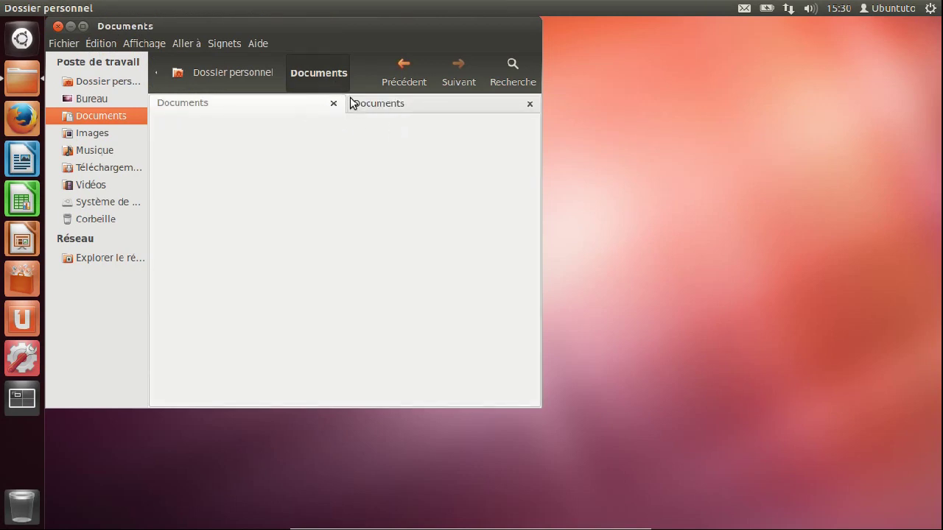
left_click(383, 109)
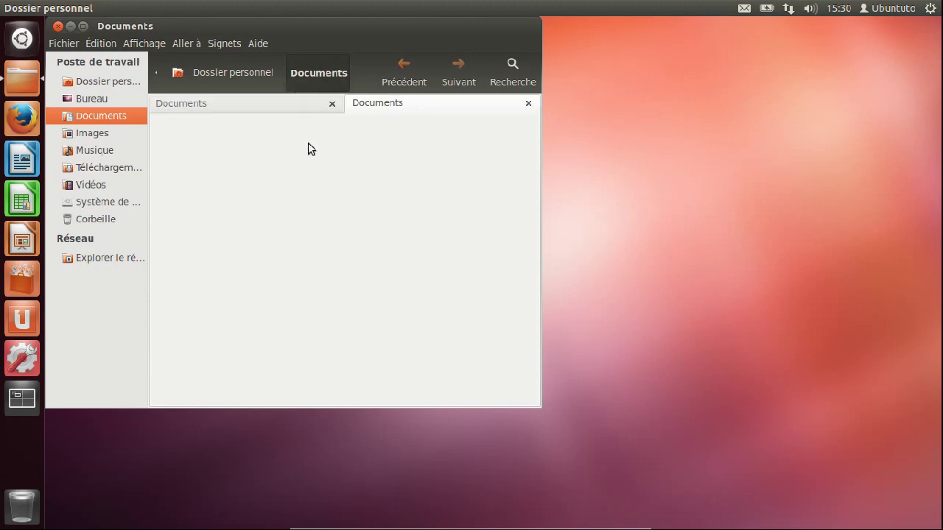
left_click(95, 164)
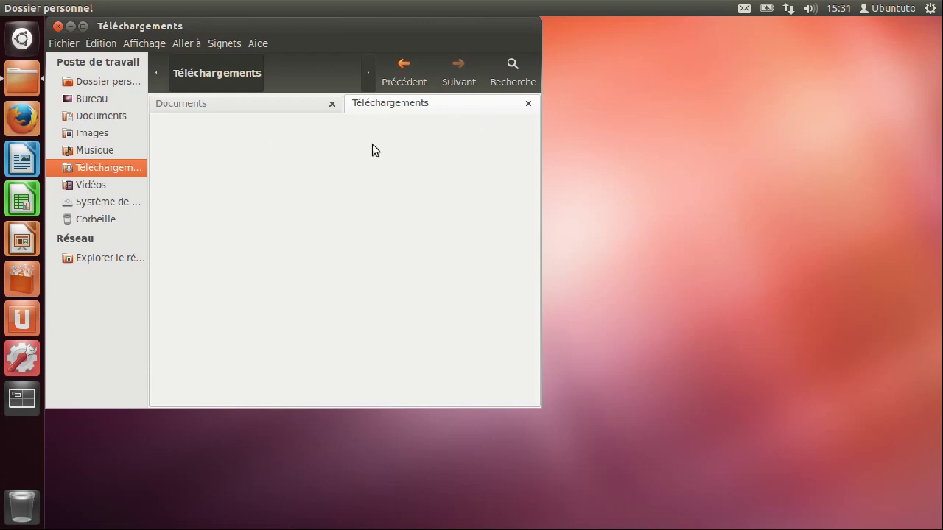
Open a third tab, then close the extra tabs, leaving a single Documents tab
left_click(72, 43)
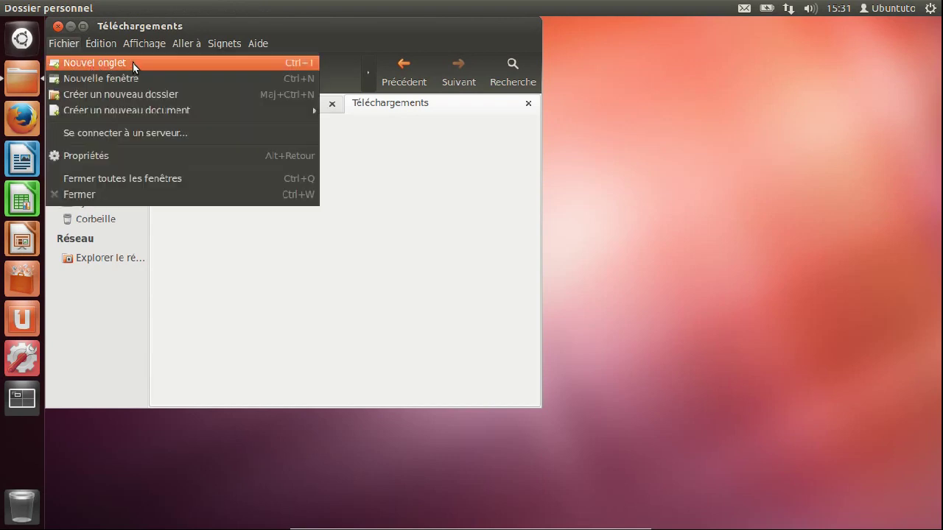
left_click(295, 60)
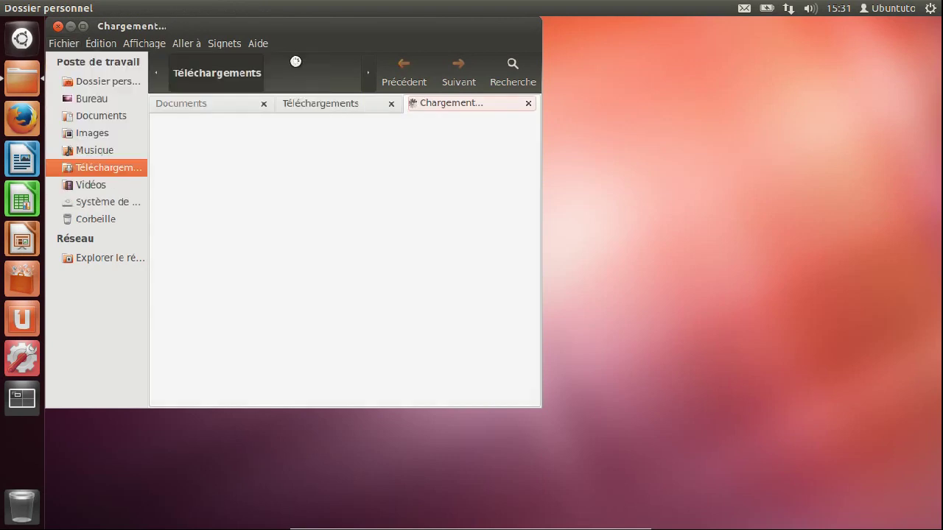
left_click(528, 103)
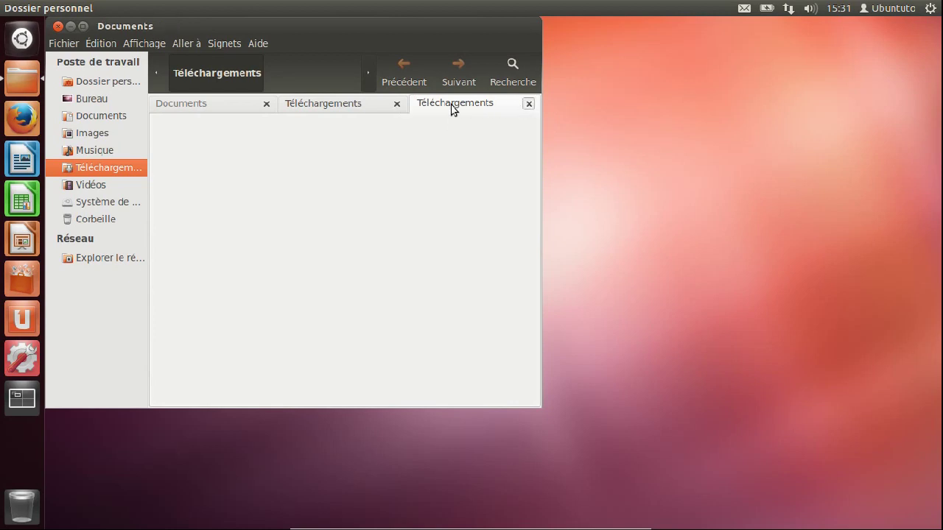
left_click(530, 105)
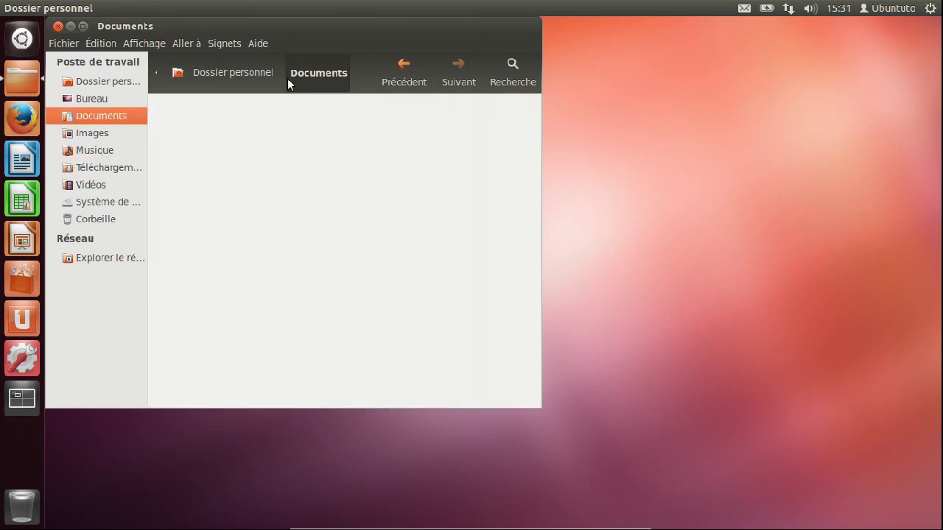
left_click(72, 42)
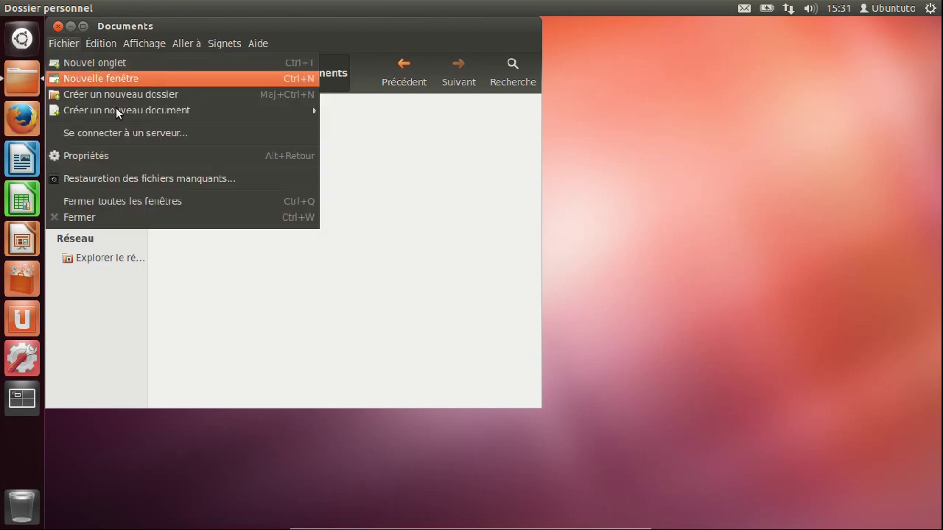
Look over the connection types in Se connecter à un serveur, then cancel it
left_click(203, 133)
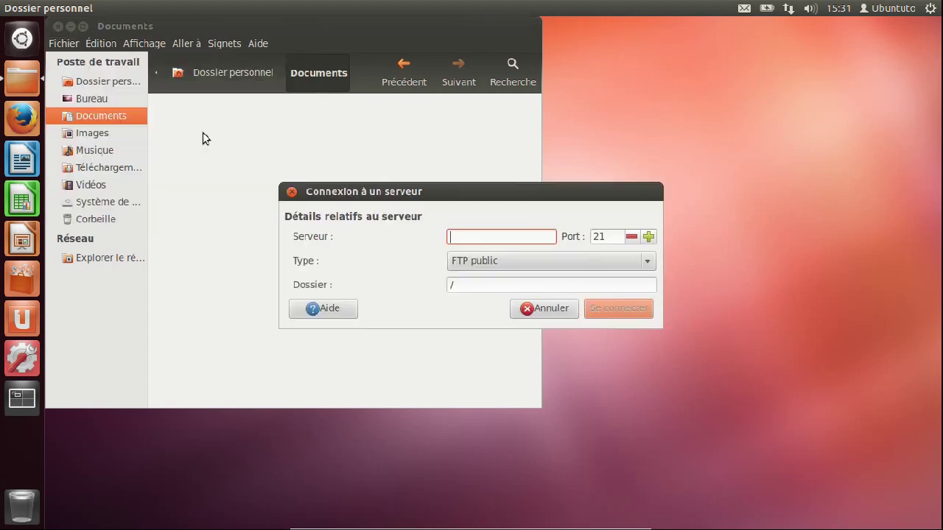
left_click(571, 261)
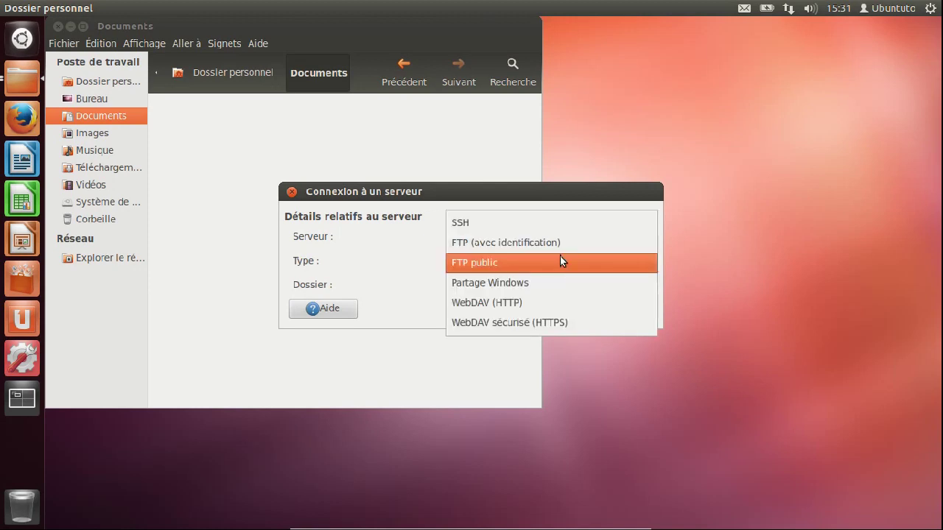
left_click(389, 263)
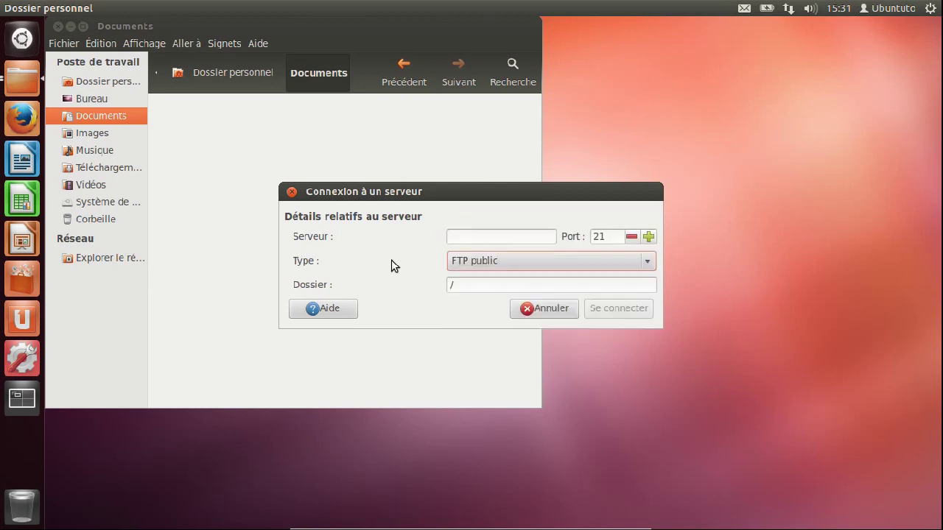
left_click(554, 307)
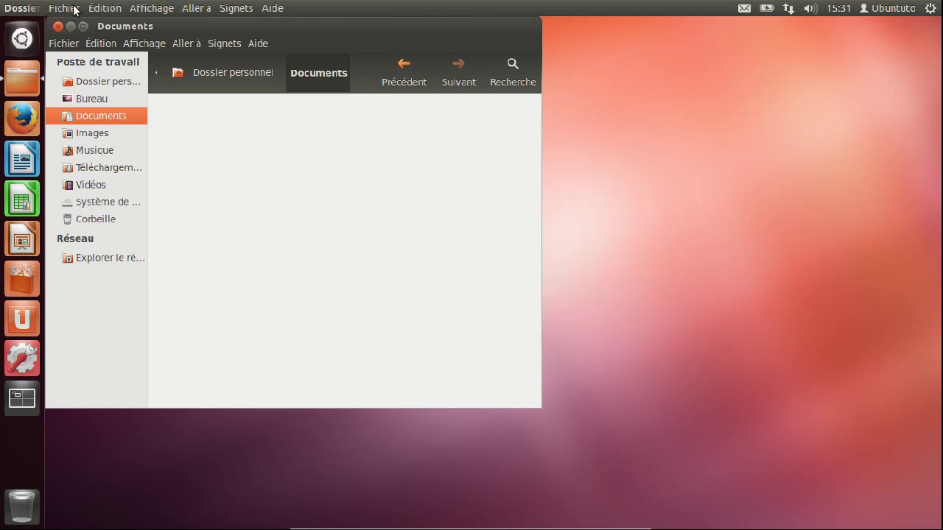
Start a search inside Documents, then close the file manager window
left_click(76, 9)
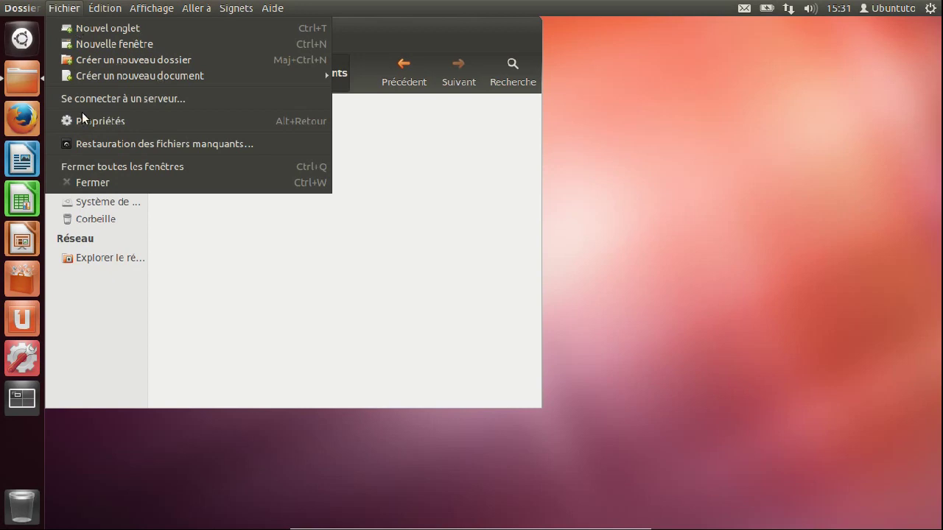
left_click(411, 297)
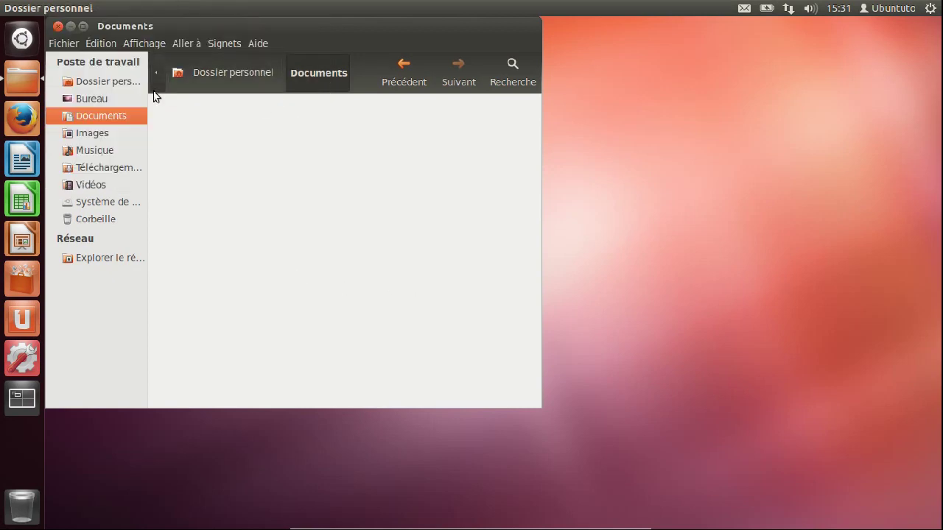
left_click(517, 63)
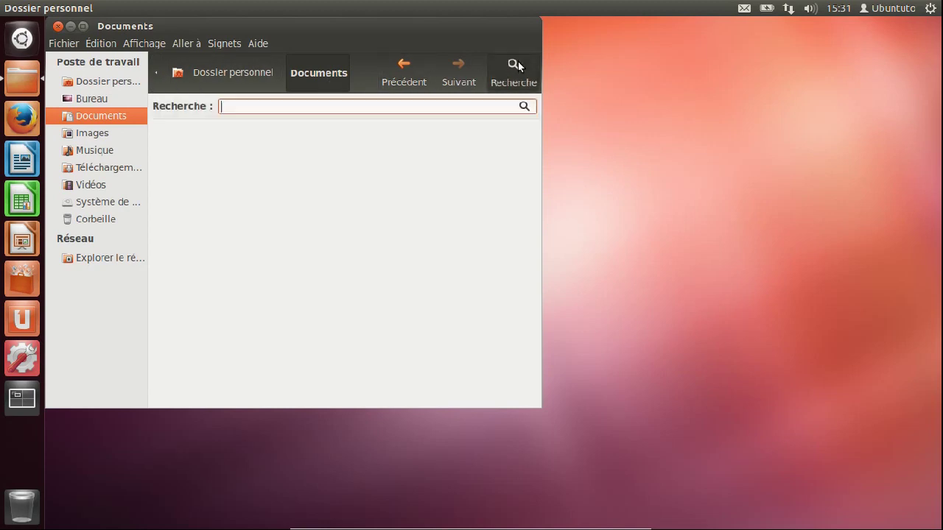
left_click(56, 27)
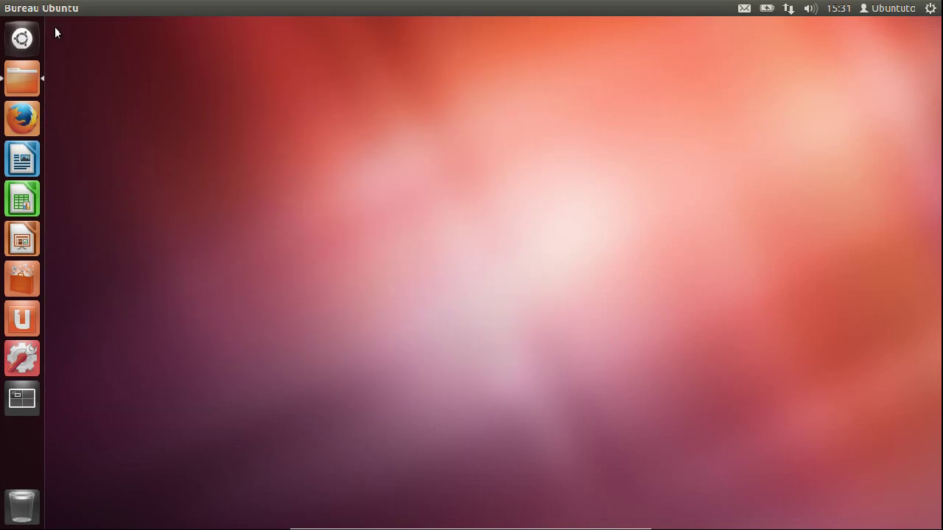
Launch Firefox maximized and open the add-ons manager from Outils
left_click(29, 115)
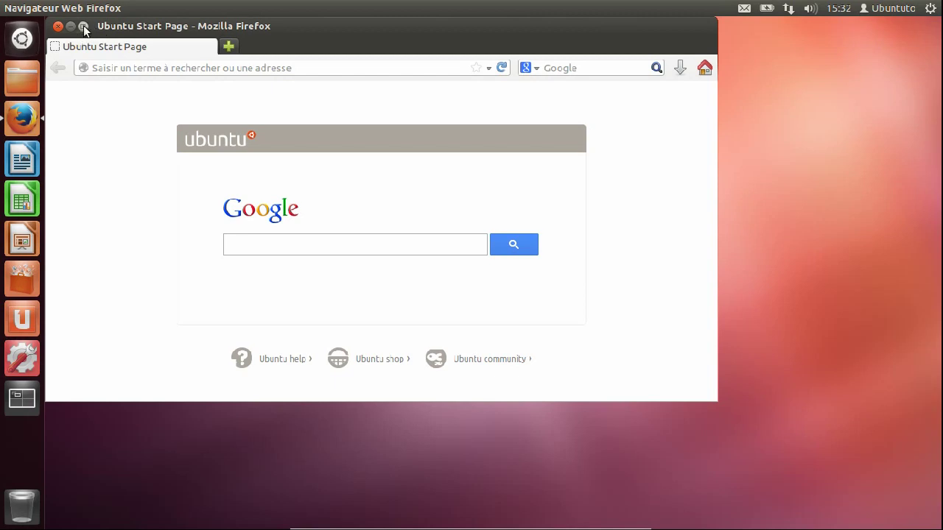
left_click(83, 27)
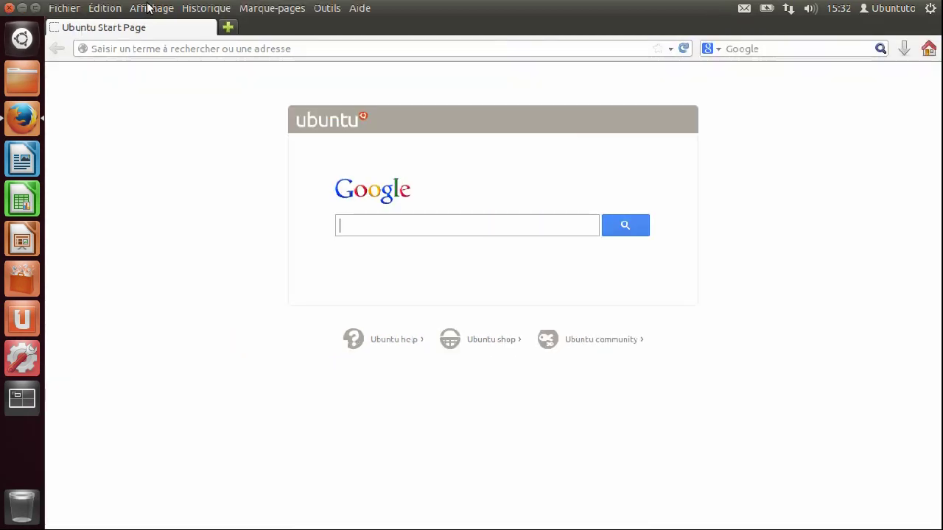
left_click(327, 8)
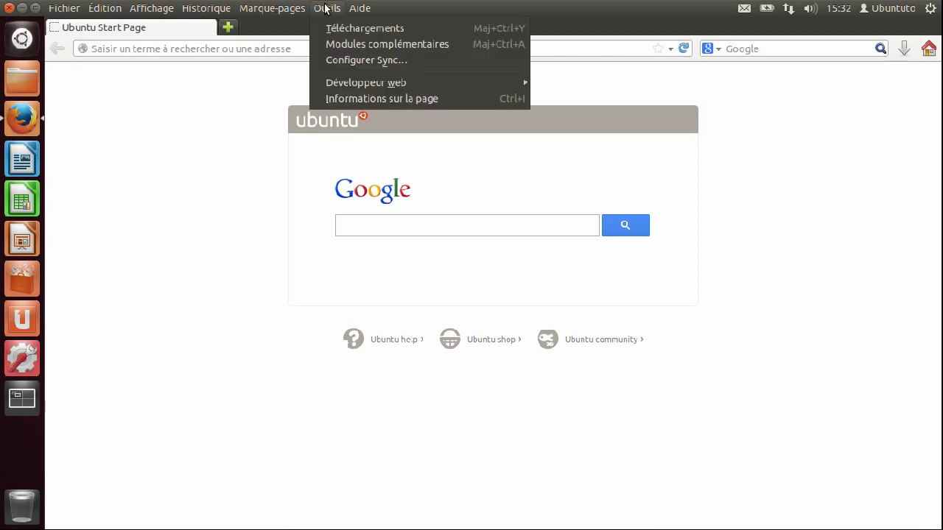
left_click(362, 44)
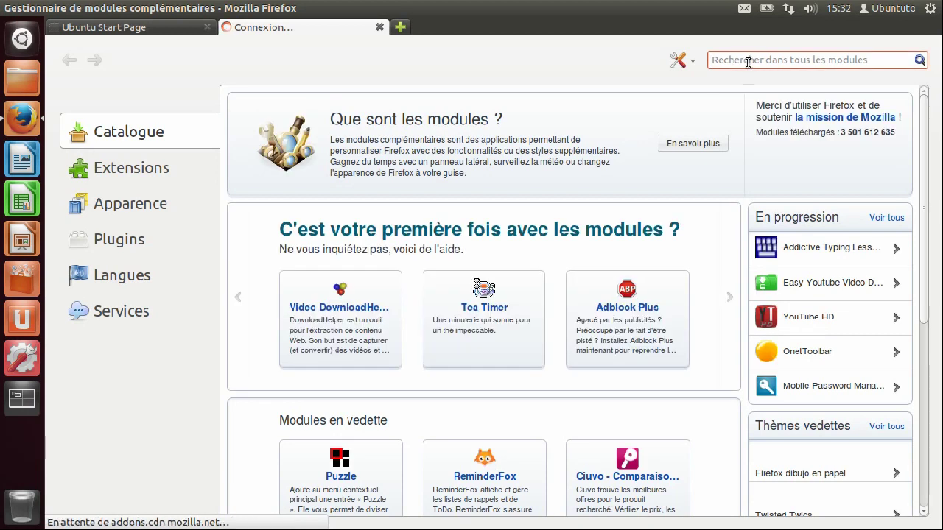
Search add-ons for adblock, select Adblock Plus 2.3.2, then close the add-ons tab
type("adblock")
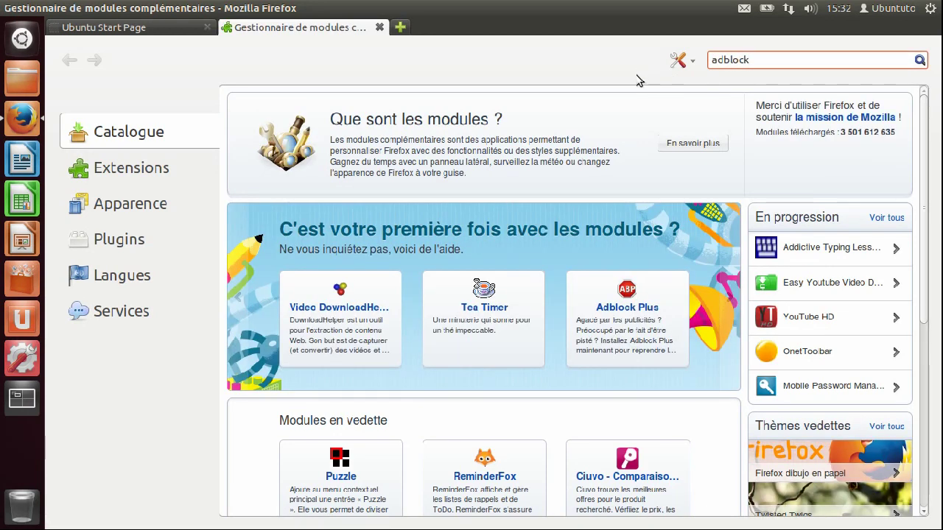
left_click(920, 60)
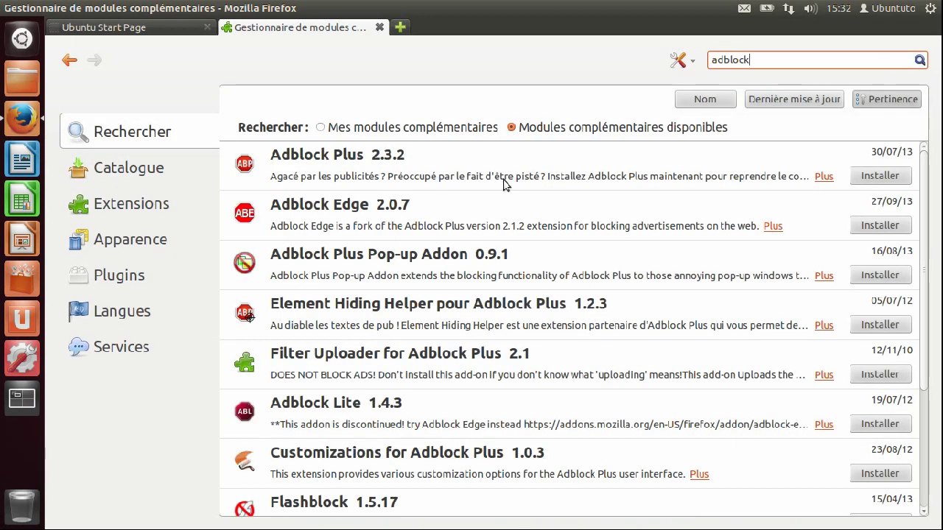
left_click(329, 170)
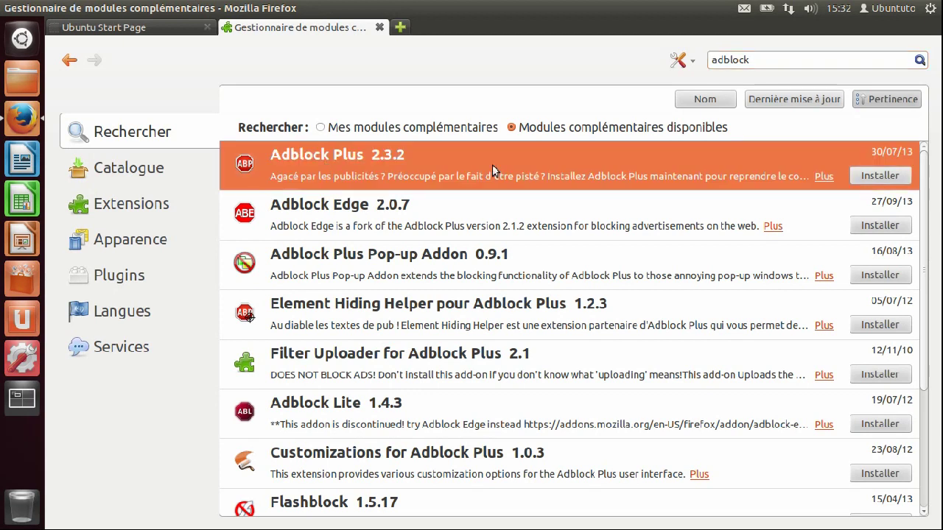
left_click(380, 28)
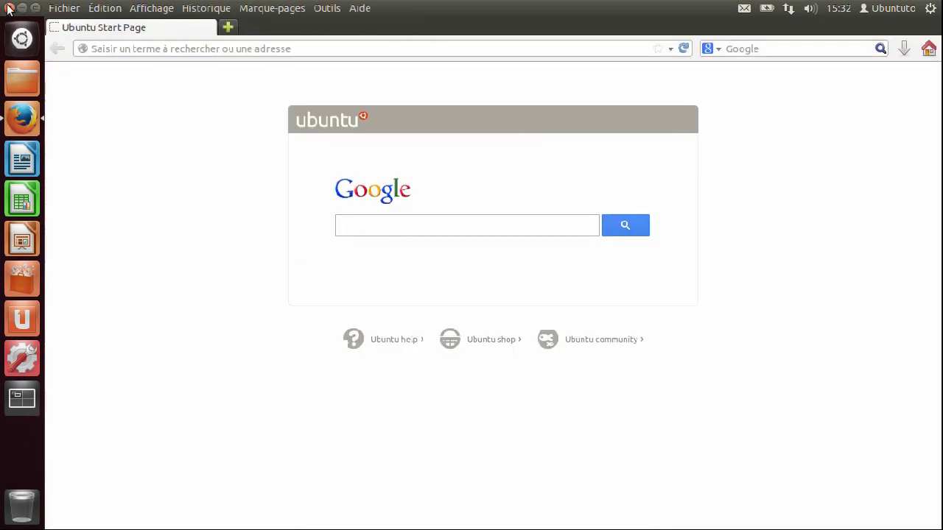
Quit Firefox and launch Logithèque Ubuntu, nudging its window up-left
left_click(8, 8)
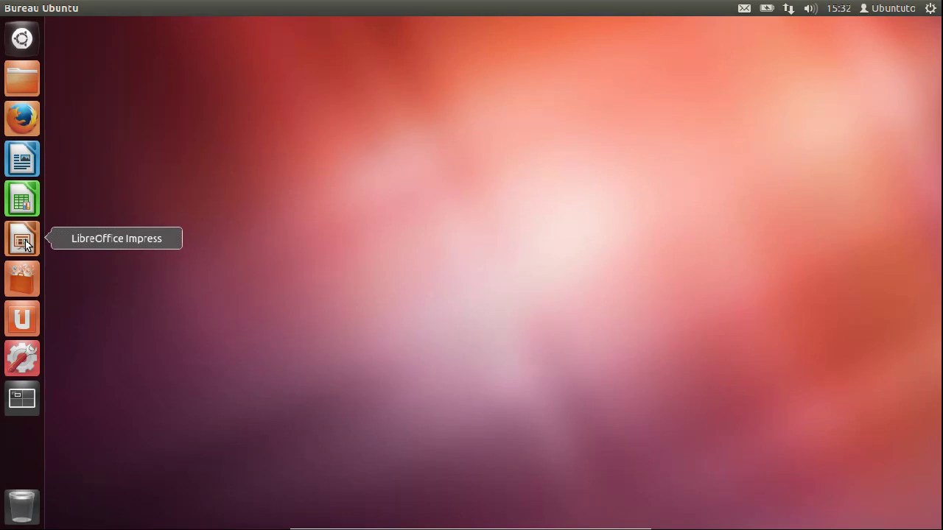
left_click(18, 287)
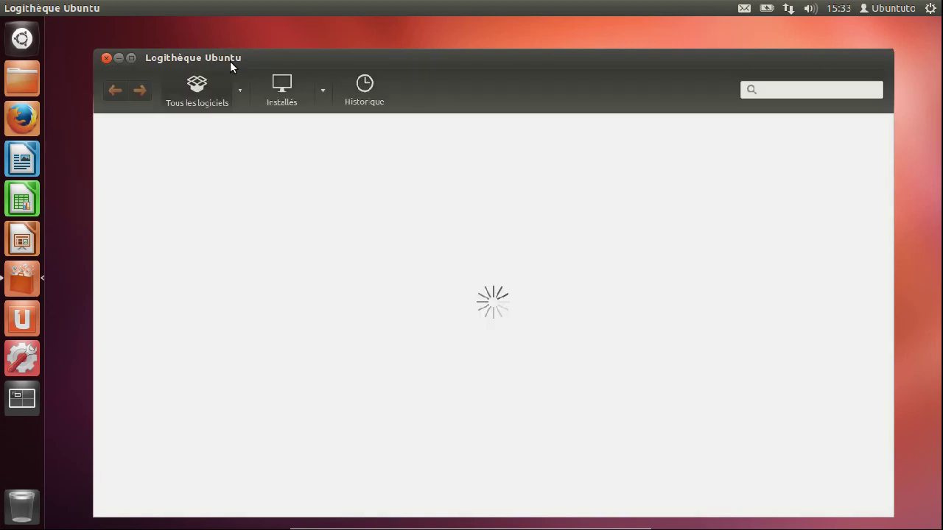
left_click_drag(249, 55, 231, 38)
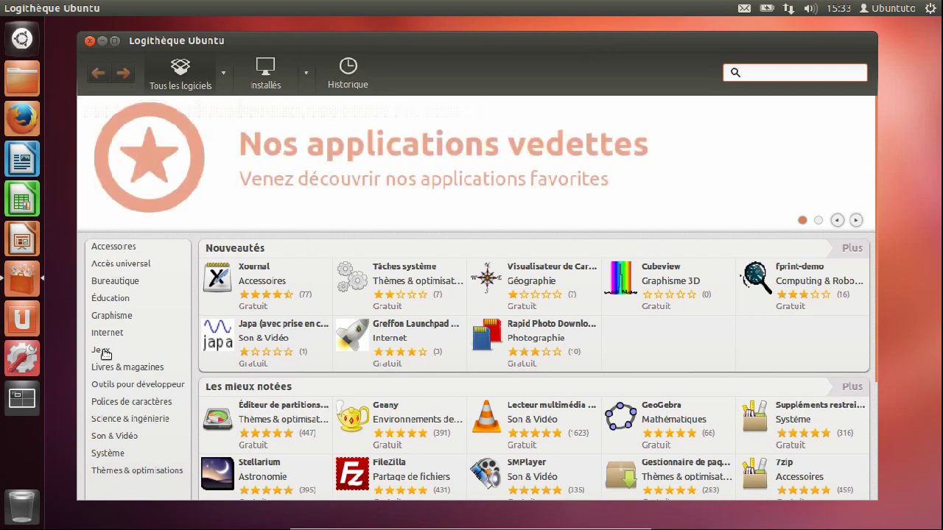
Open the Bureautique category, search for kile, select Kile, then close the store
left_click(119, 299)
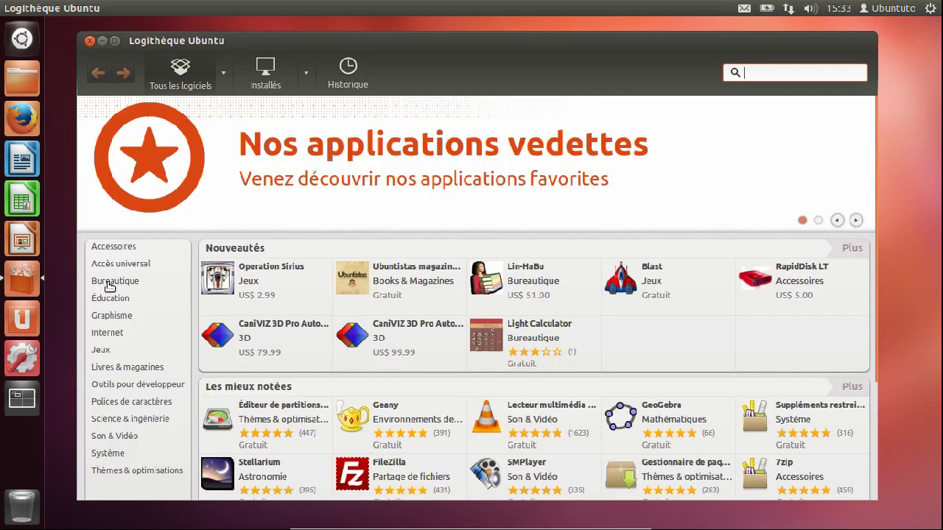
left_click(111, 283)
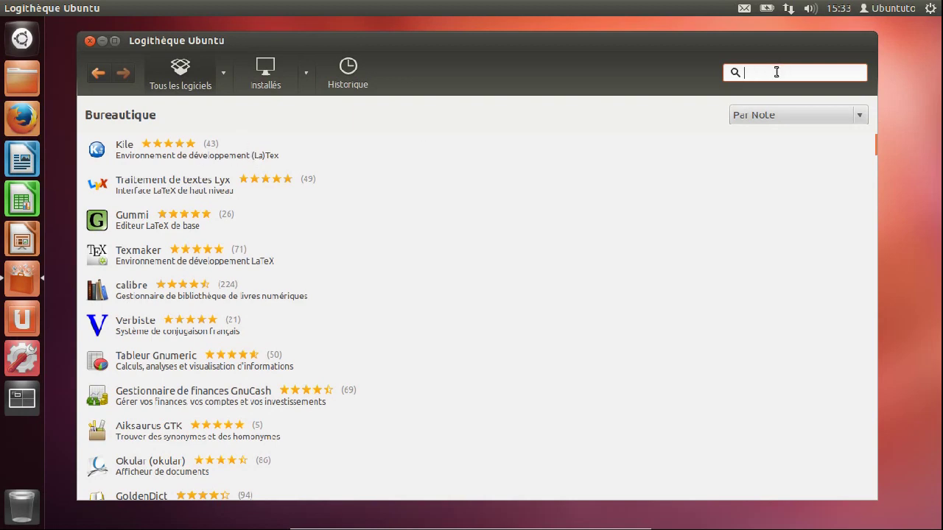
type("kile")
left_click(184, 152)
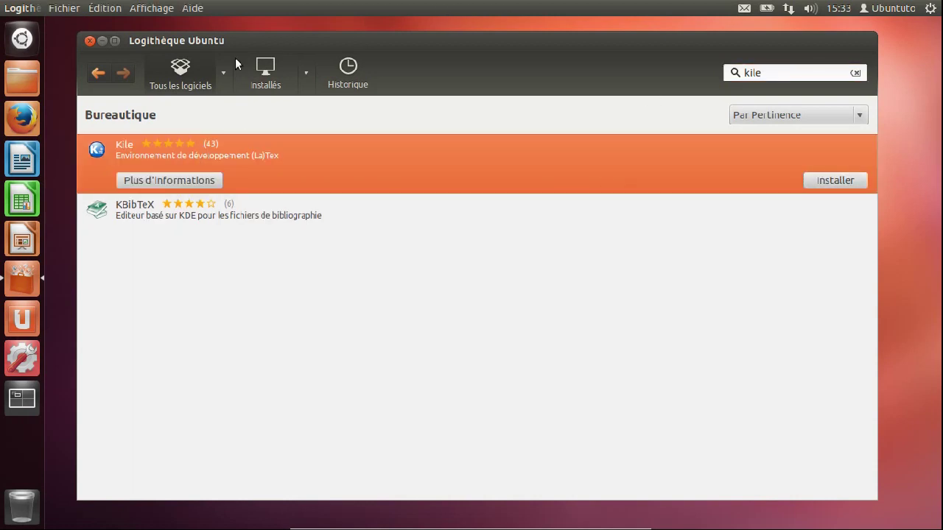
left_click(89, 42)
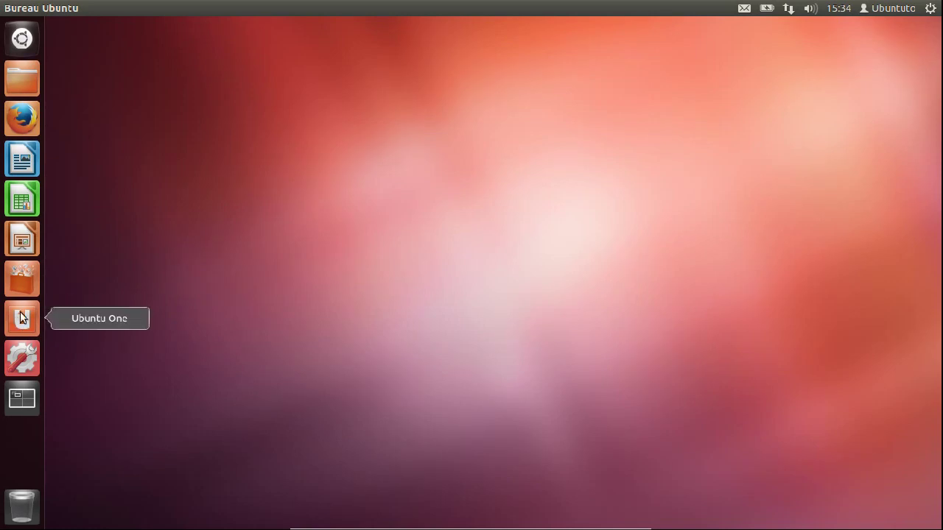
left_click(21, 318)
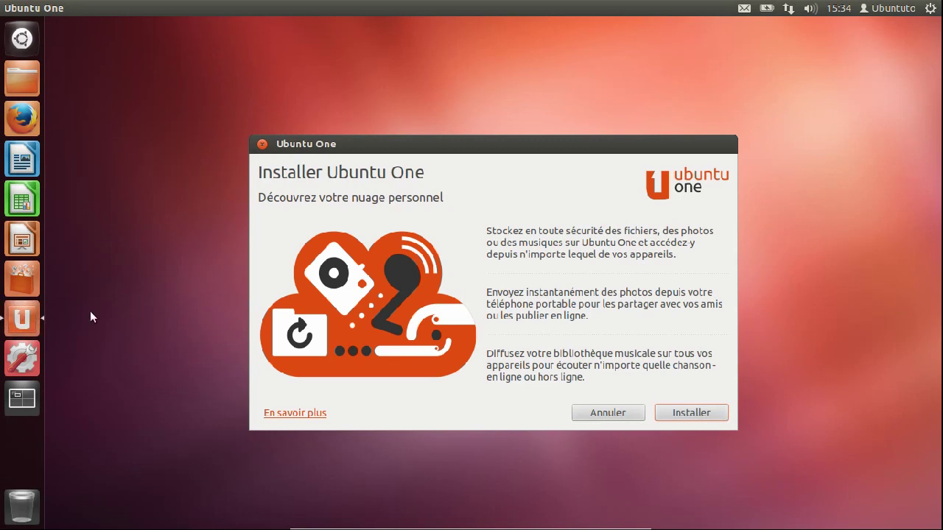
left_click(707, 410)
left_click(262, 145)
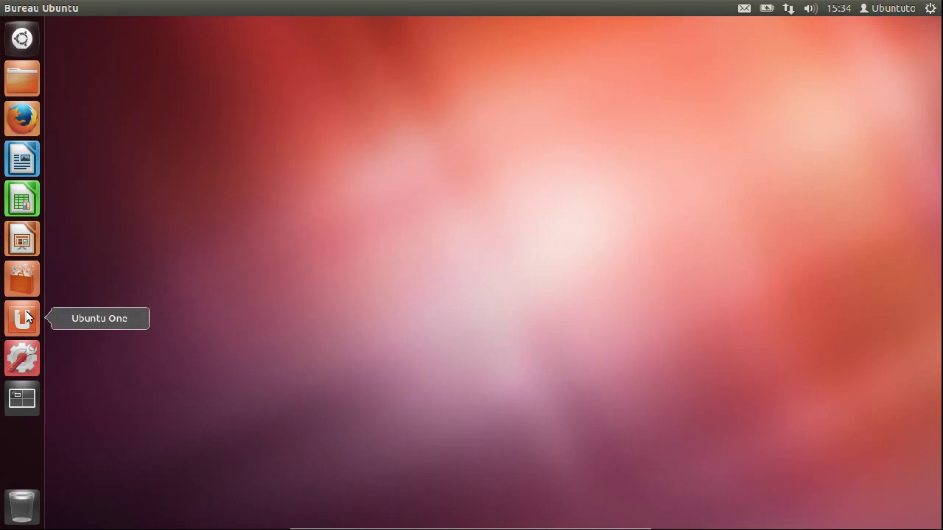
left_click(20, 358)
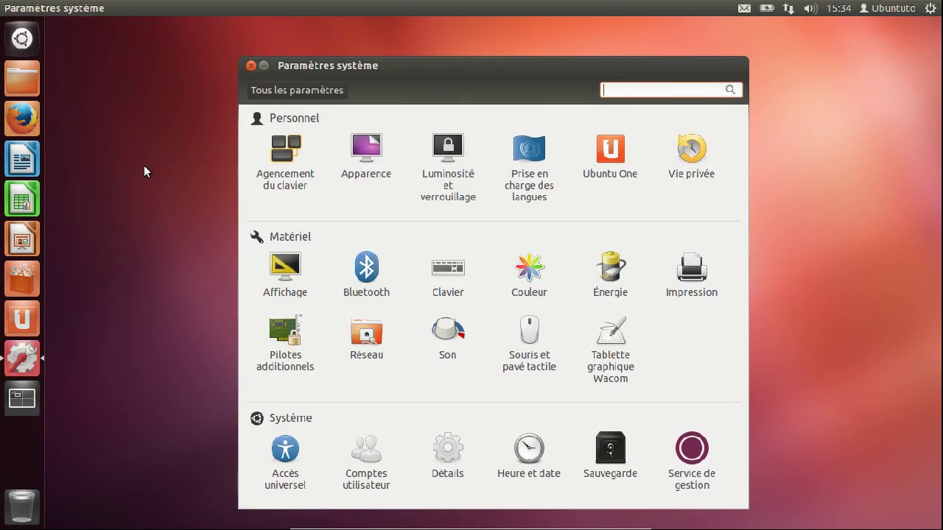
left_click(368, 158)
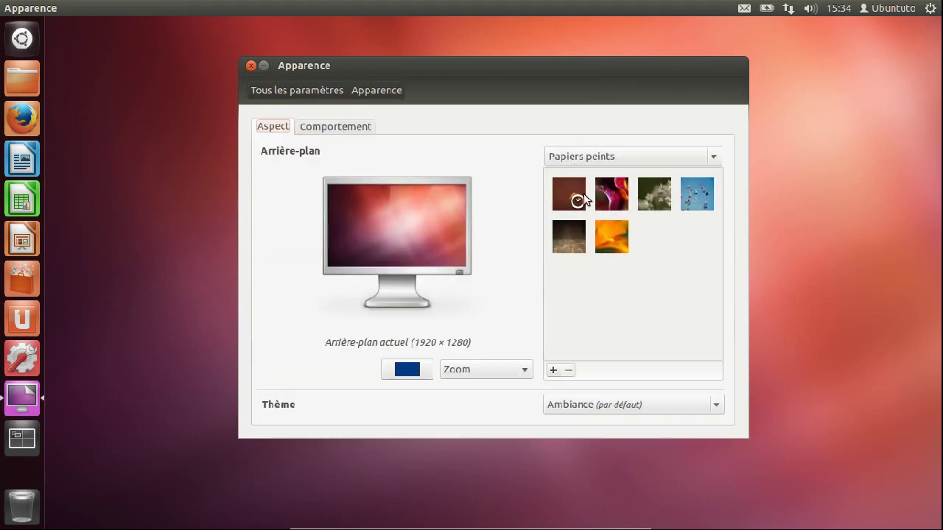
left_click(294, 90)
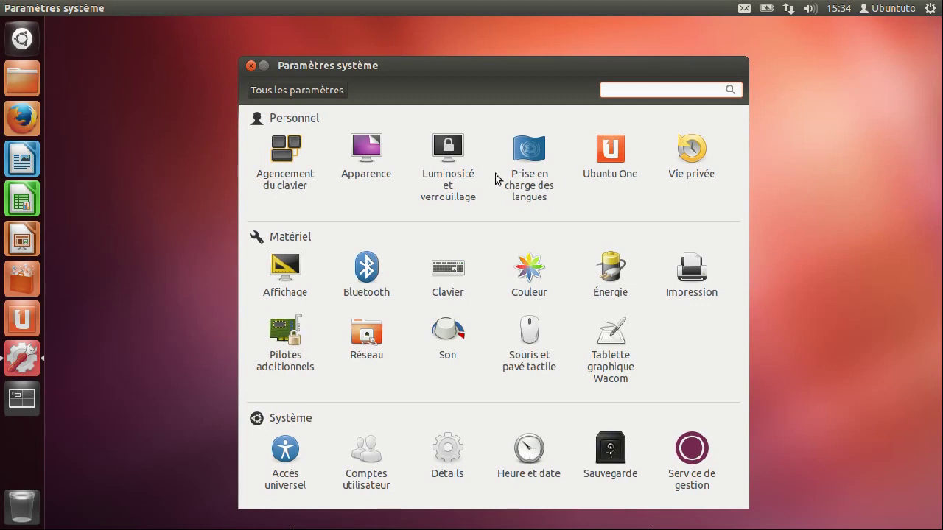
left_click(253, 66)
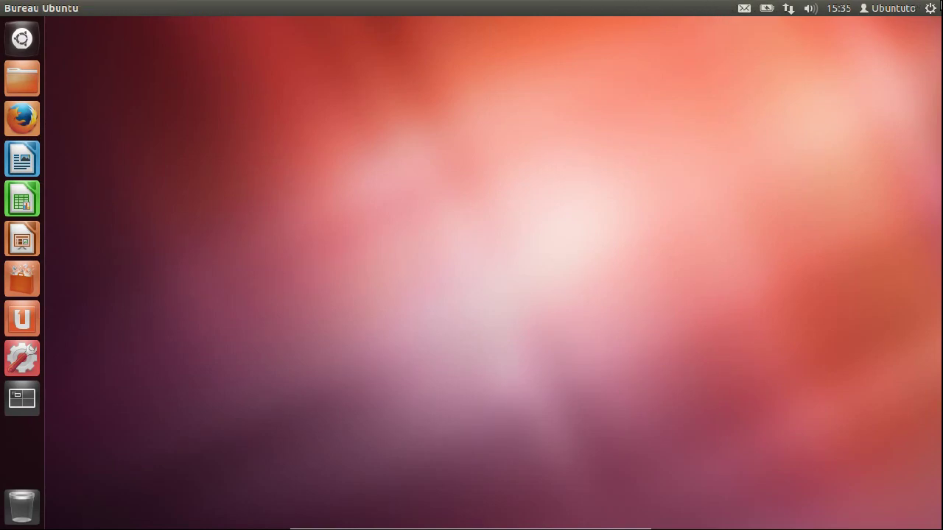
left_click(929, 9)
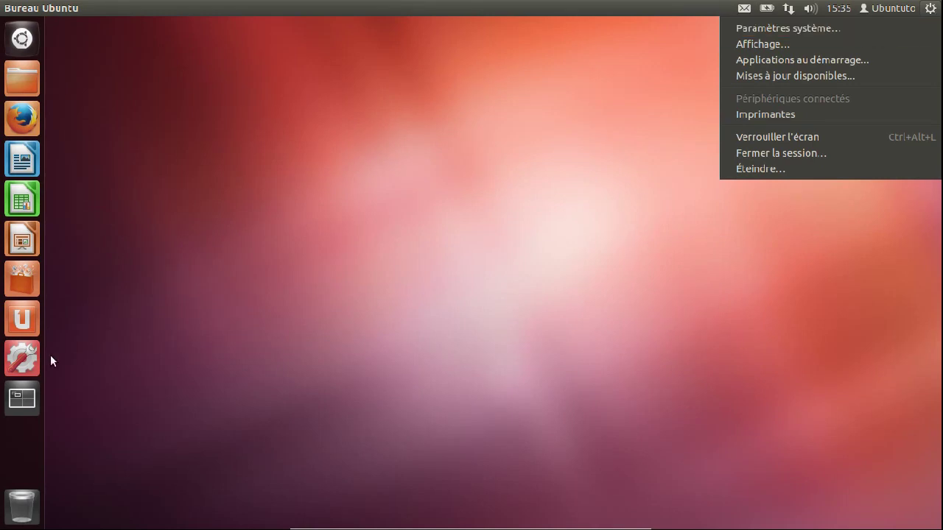
left_click(824, 77)
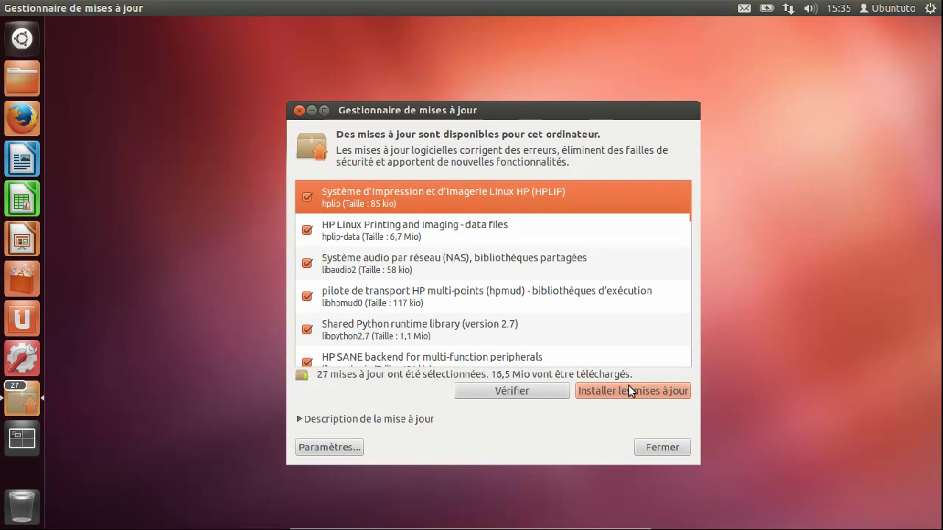
left_click(661, 449)
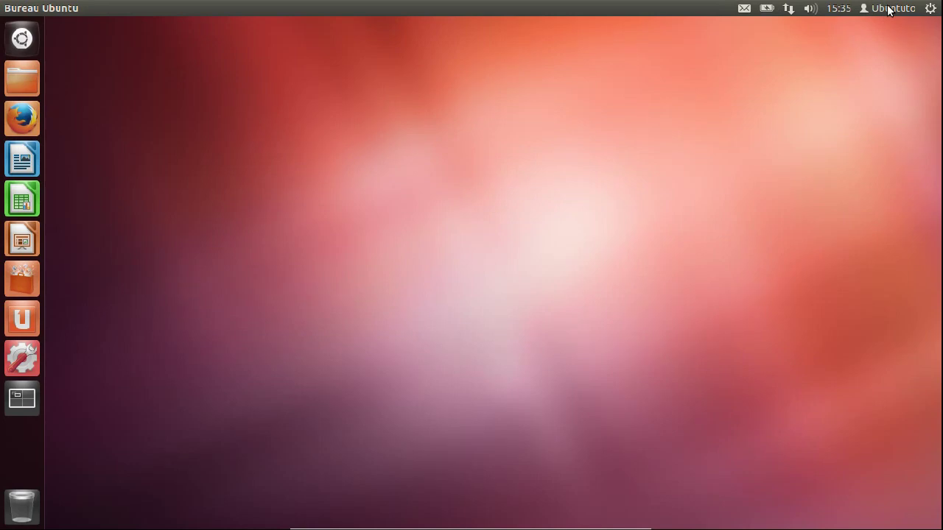
Check the user account, clock and battery indicators in the top panel
left_click(889, 9)
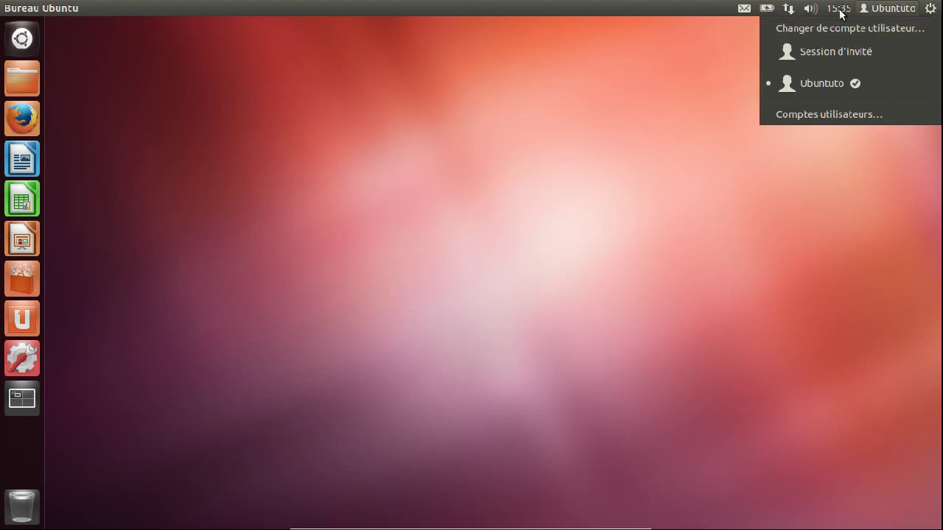
mouse_move(825, 11)
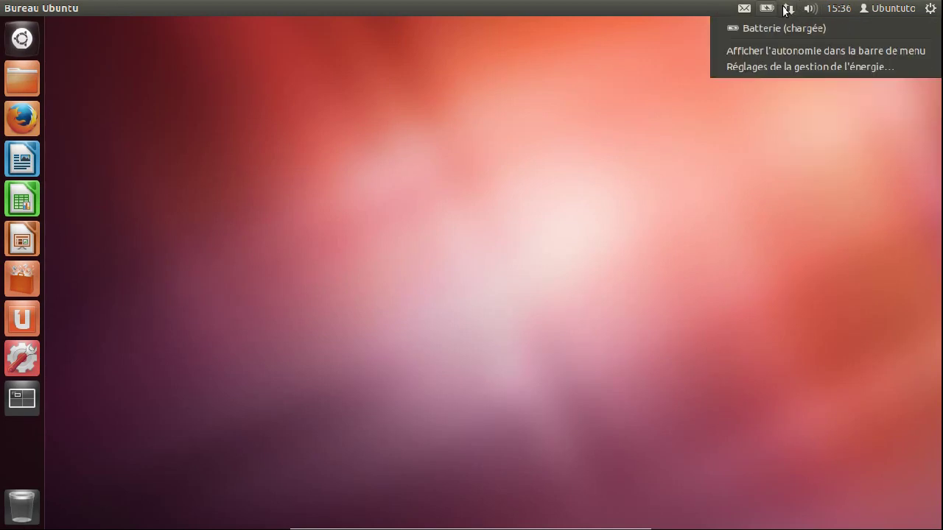
mouse_move(750, 8)
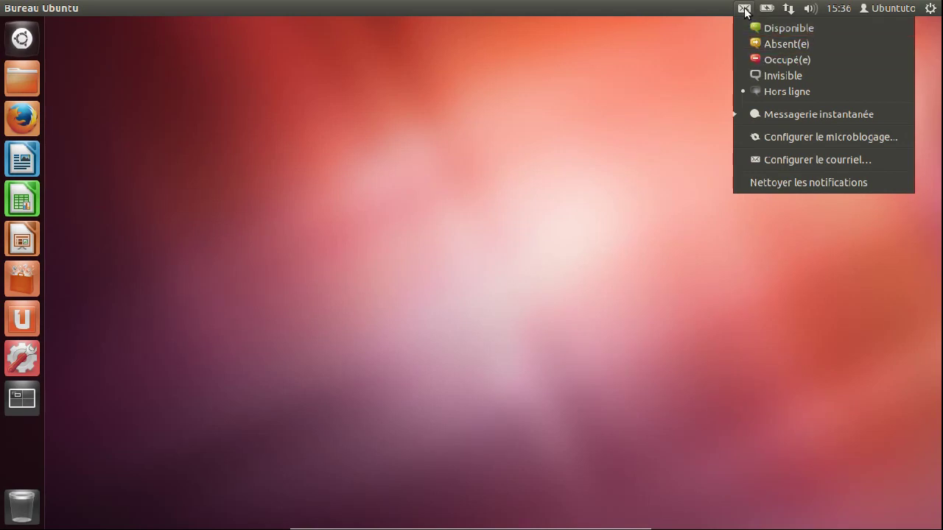
Begin Thunderbird mail setup using an existing account and enter the e-mail address
left_click(793, 159)
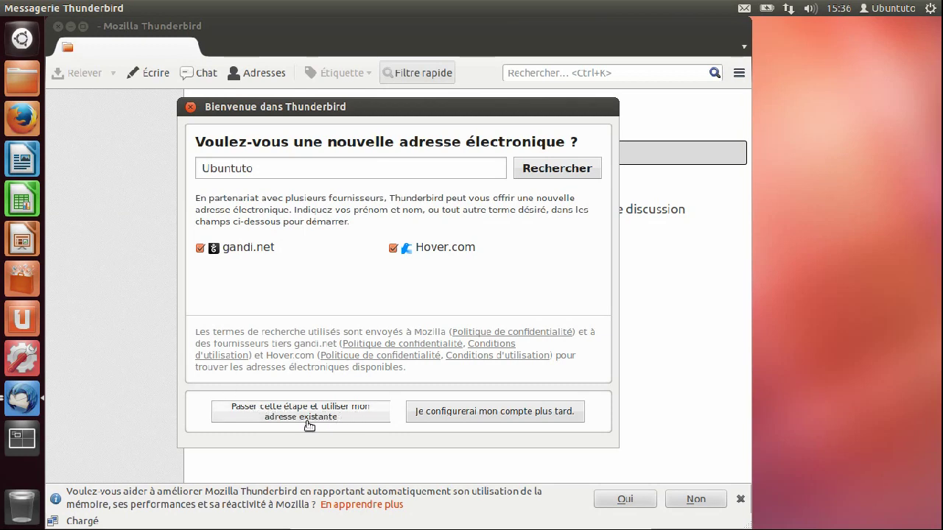
left_click(333, 417)
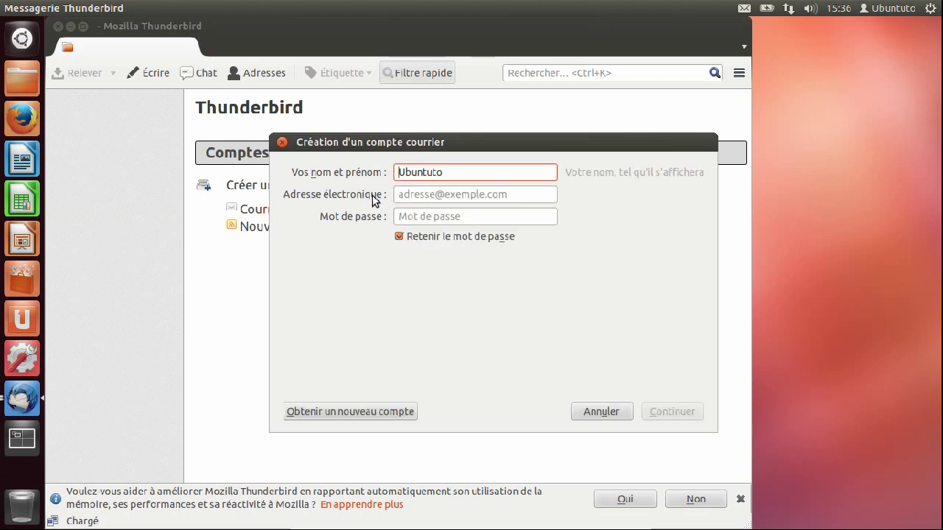
left_click(420, 194)
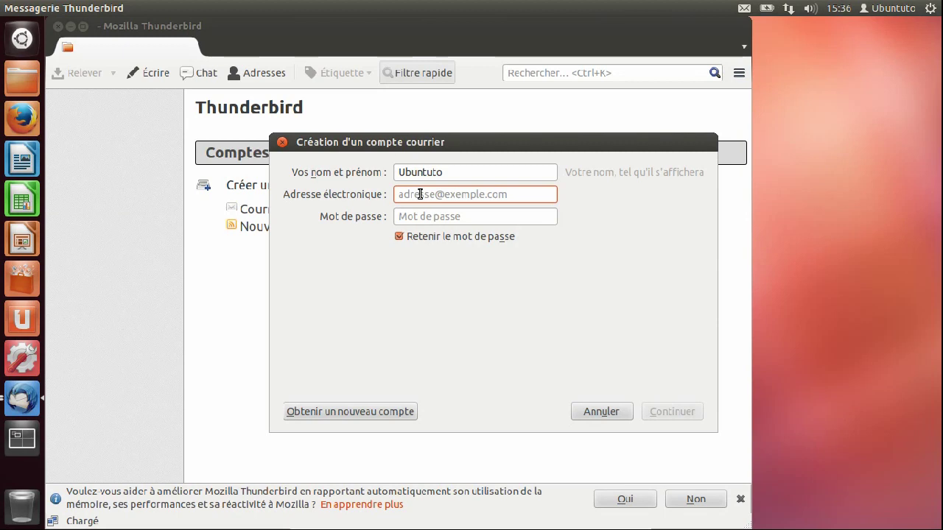
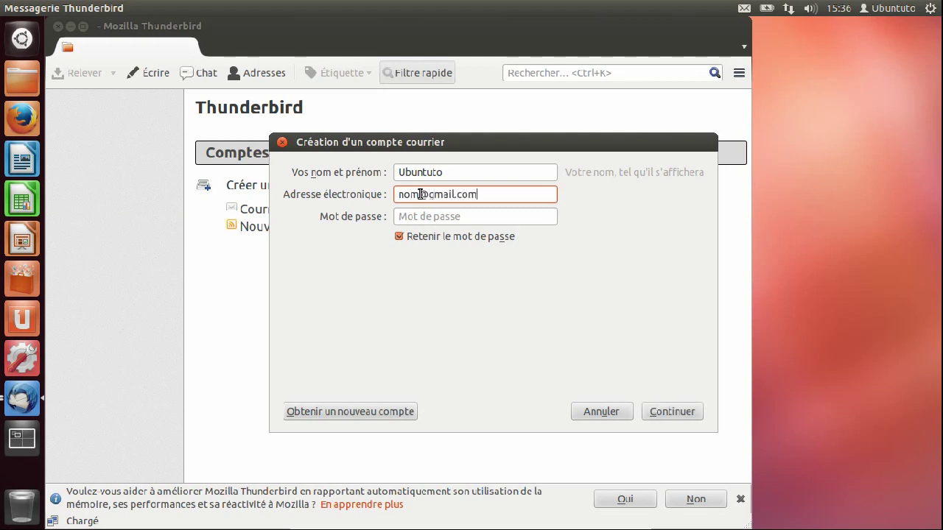
Enter the account password, then cancel the account creation and quit Thunderbird
left_click(435, 217)
type("•••••••")
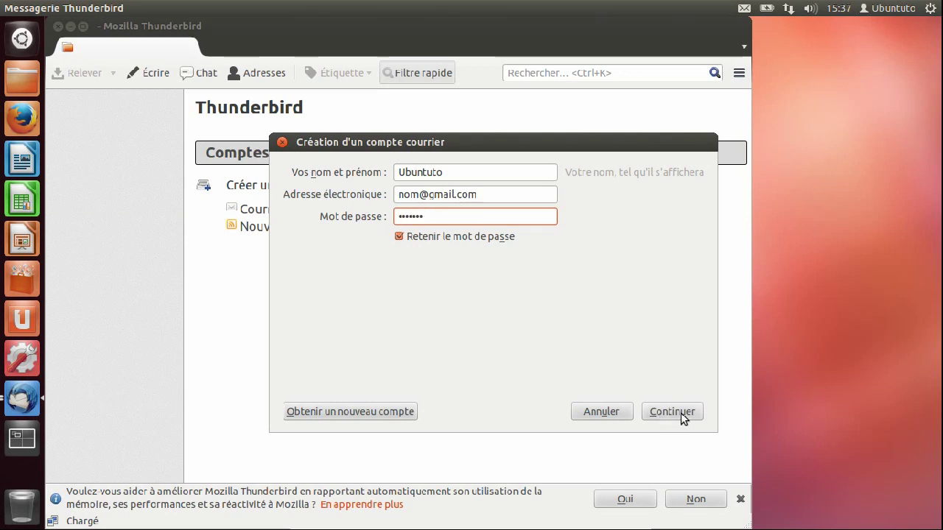
left_click(605, 417)
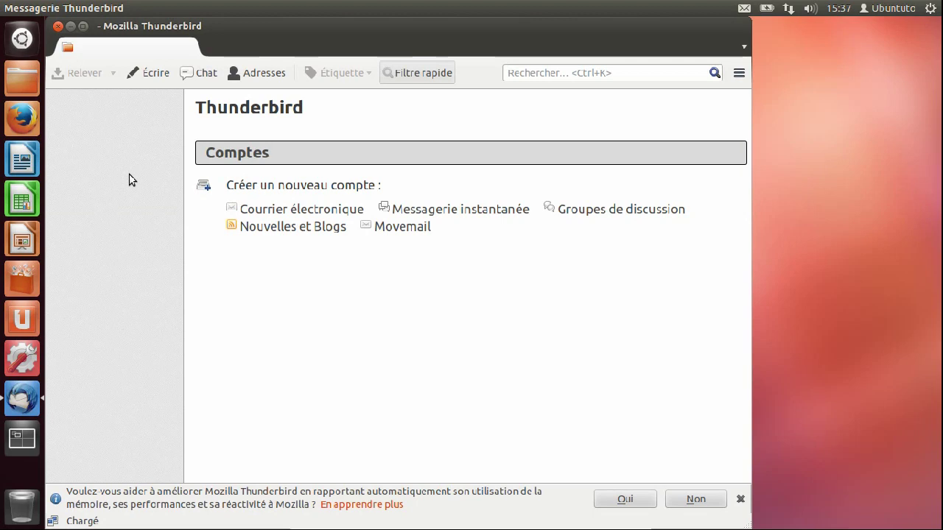
left_click(57, 26)
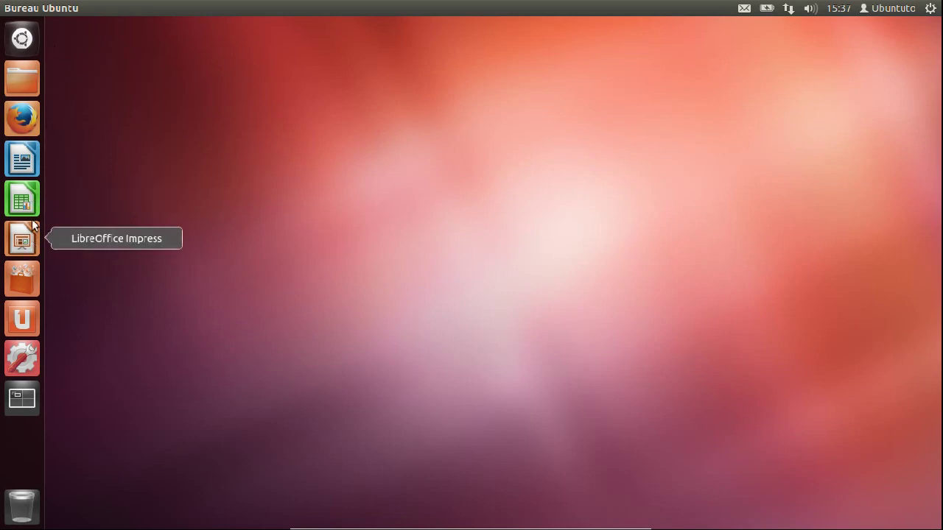
Launch Logithèque Ubuntu from the launcher and let its home page load
left_click(28, 278)
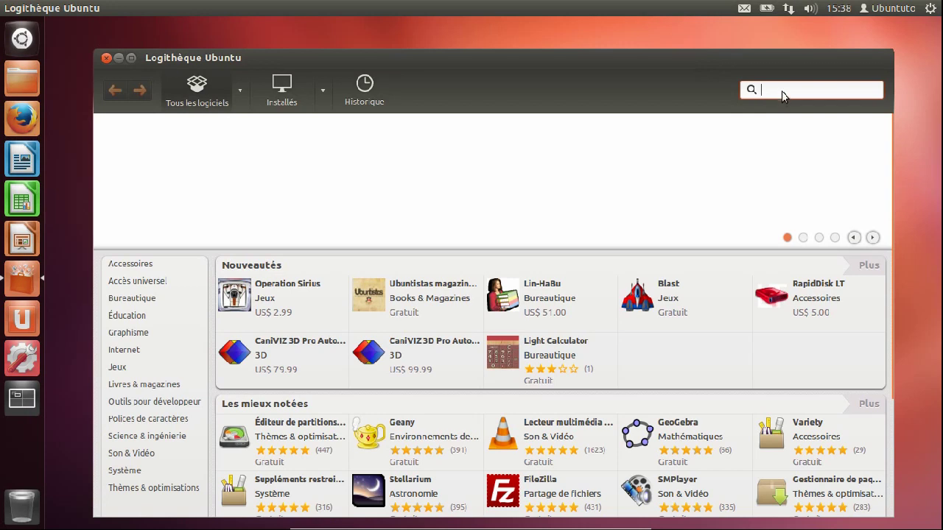
Search the store for compiz instead of ccsm and select Gestionnaire des paramètres CompizConfig
type("cc")
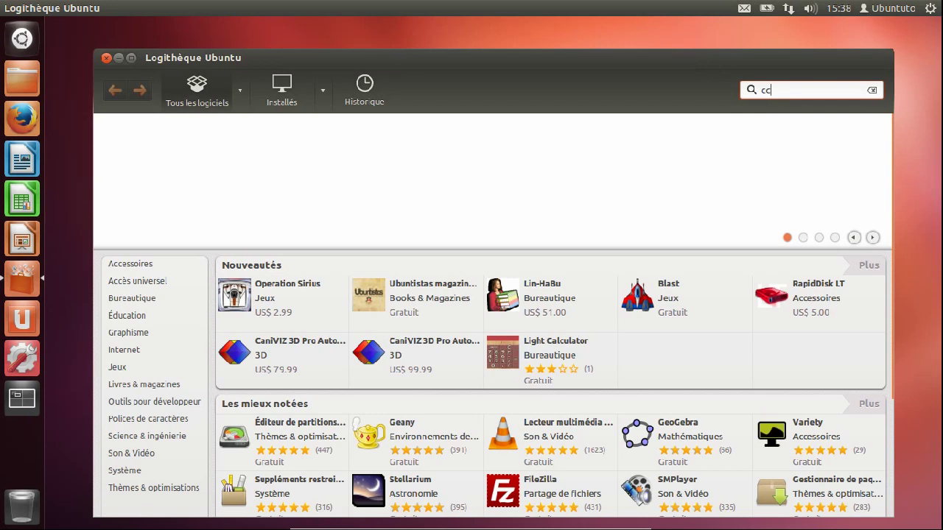
type("sm")
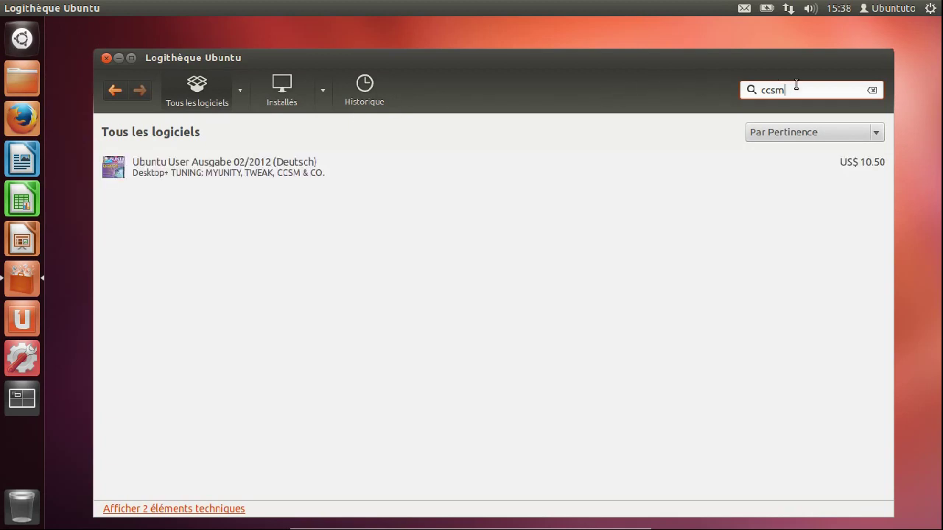
left_click_drag(800, 91, 744, 90)
type("compiz")
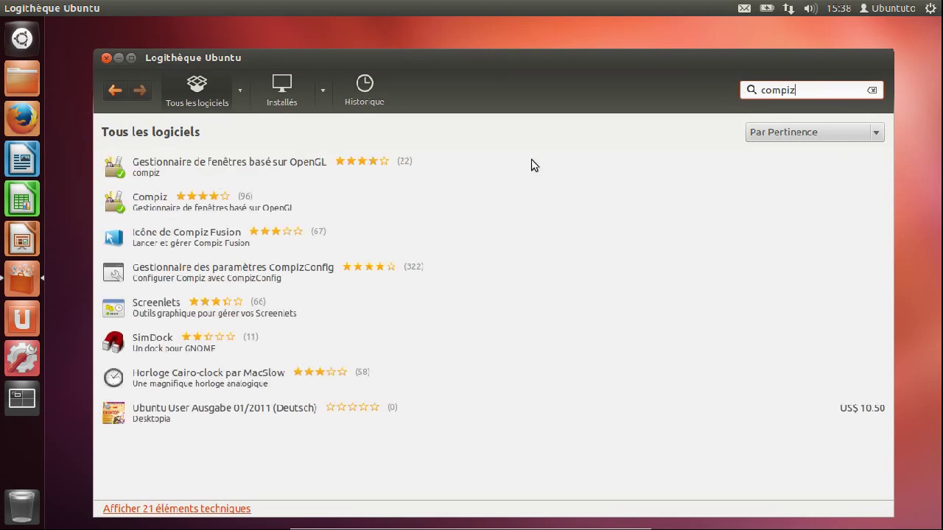
left_click(164, 279)
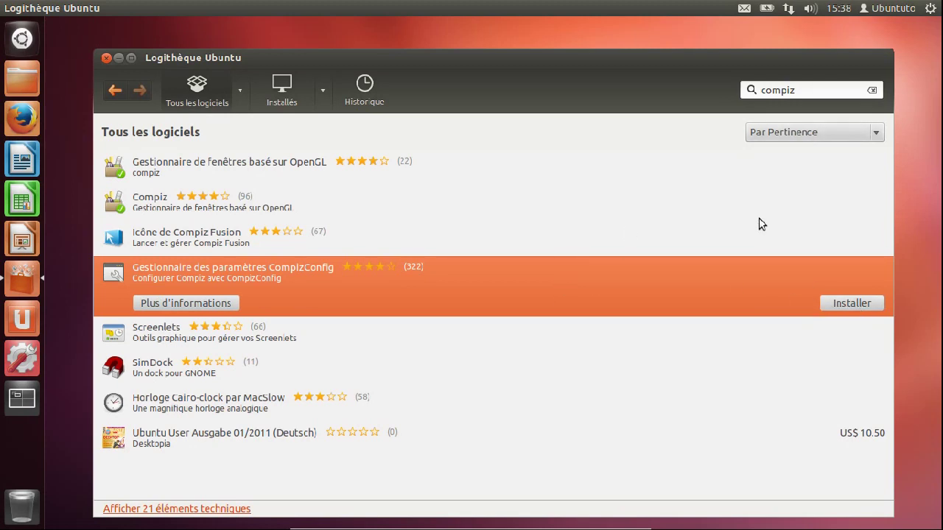
View the CompizConfig settings manager details page, then close Ubuntu Software Center without installing
left_click(222, 304)
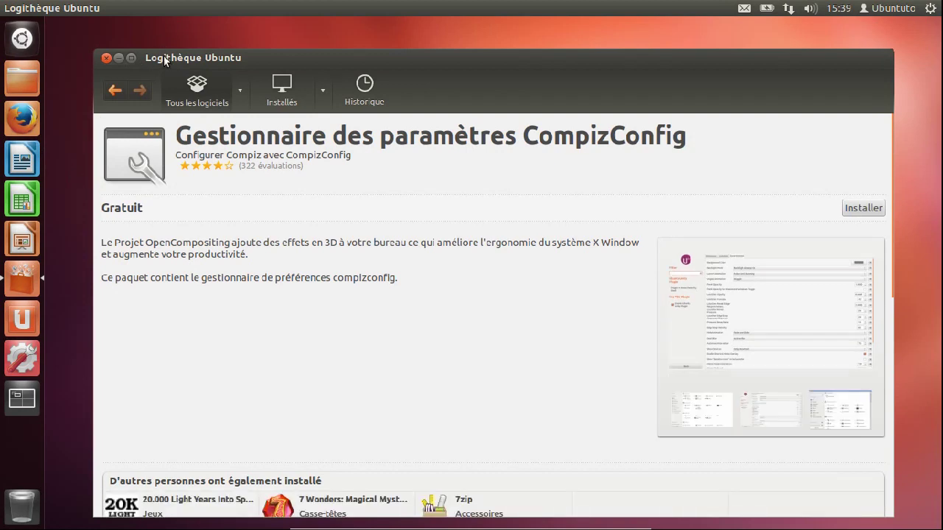
left_click_drag(163, 56, 156, 43)
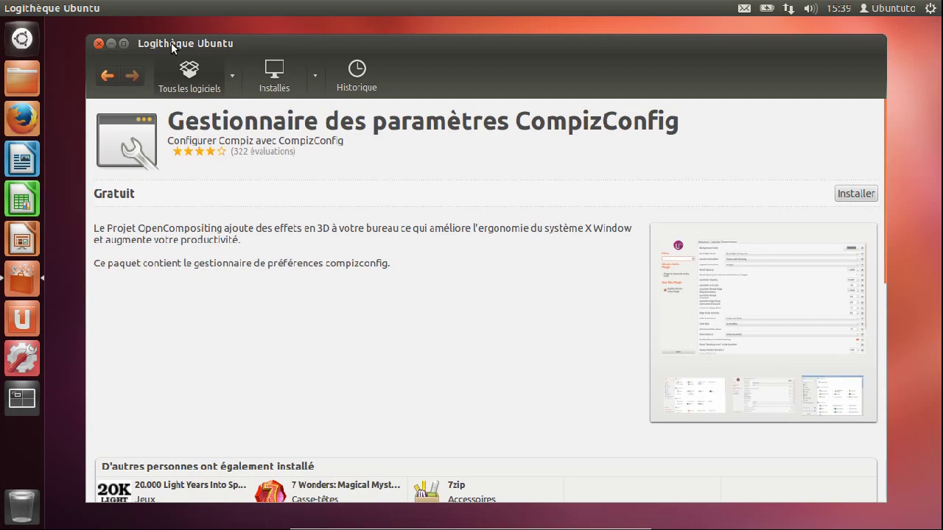
left_click_drag(171, 43, 155, 40)
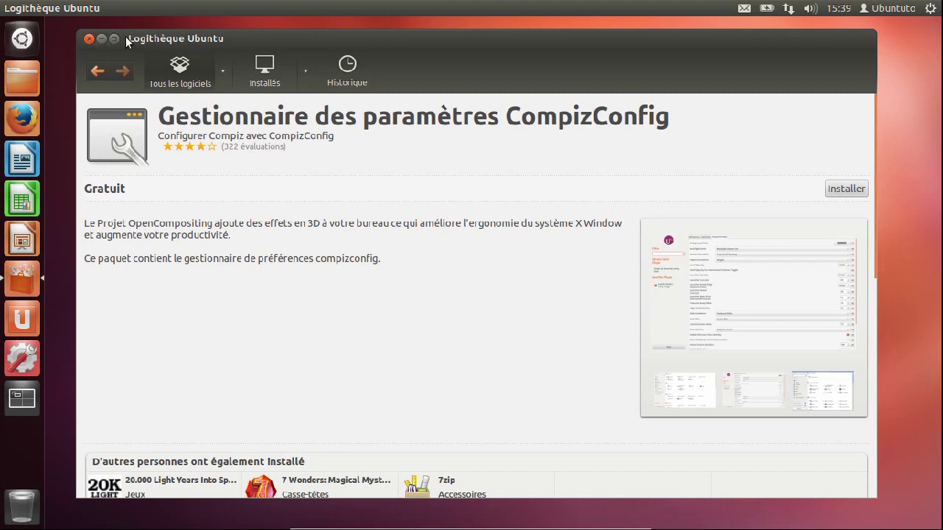
left_click(88, 39)
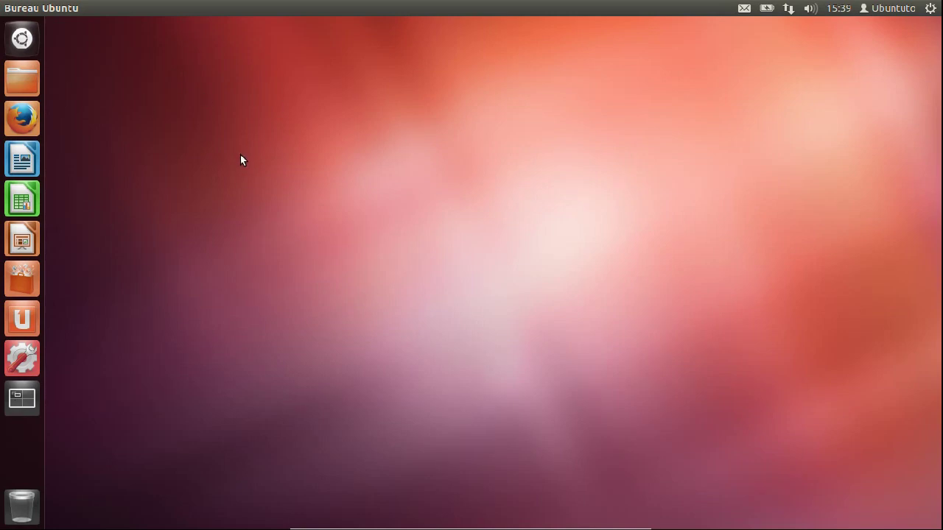
Open the home folder, then launch Firefox in the top-right workspace
left_click(17, 83)
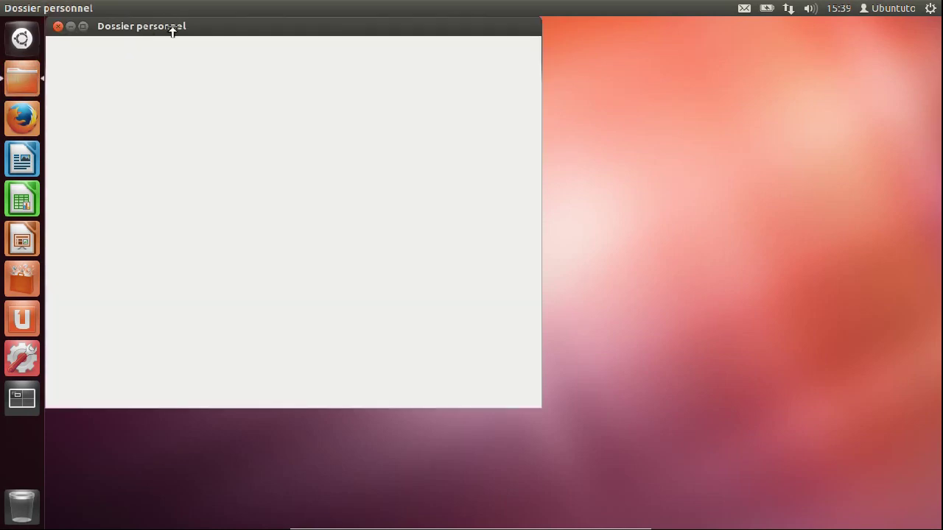
left_click_drag(185, 26, 214, 26)
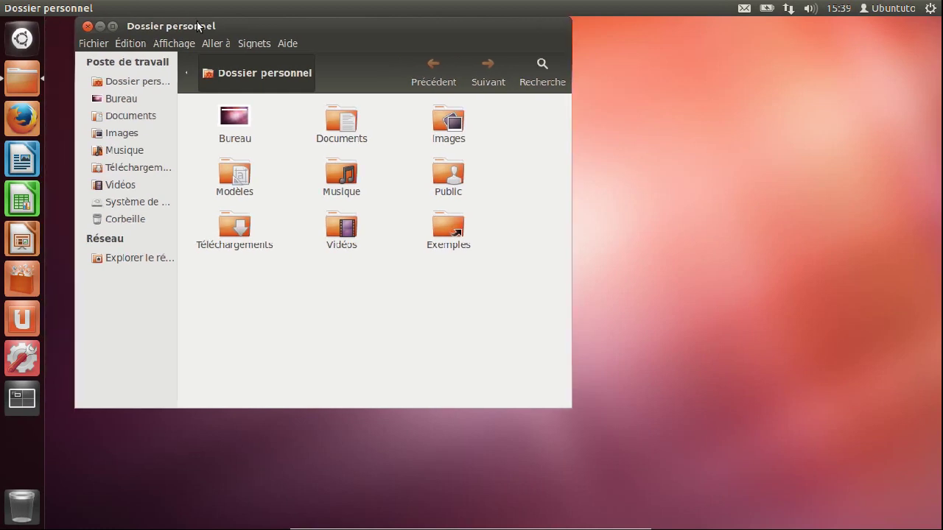
left_click(26, 402)
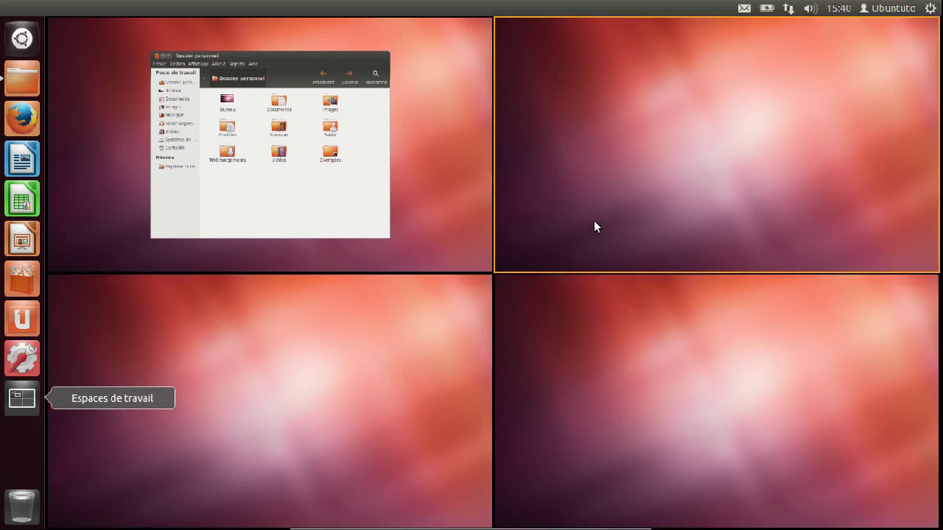
left_click(649, 123)
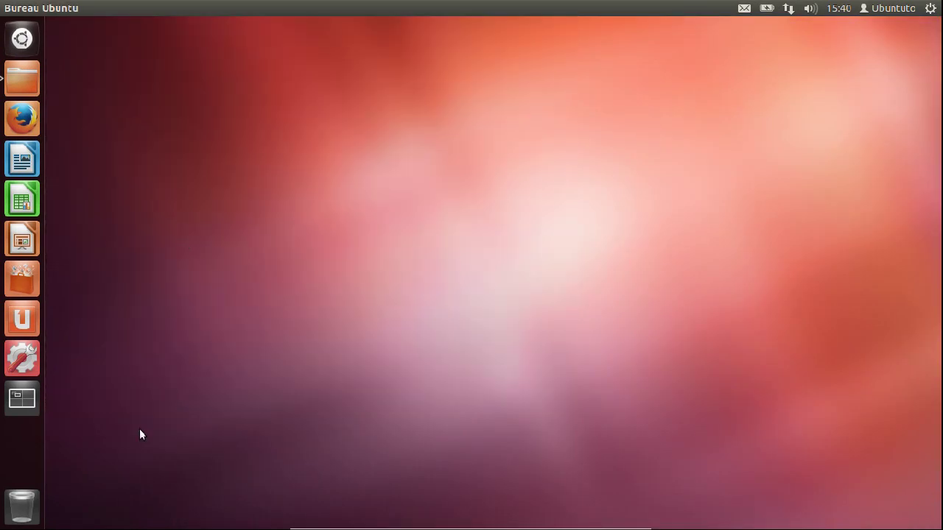
left_click(22, 118)
left_click(37, 125)
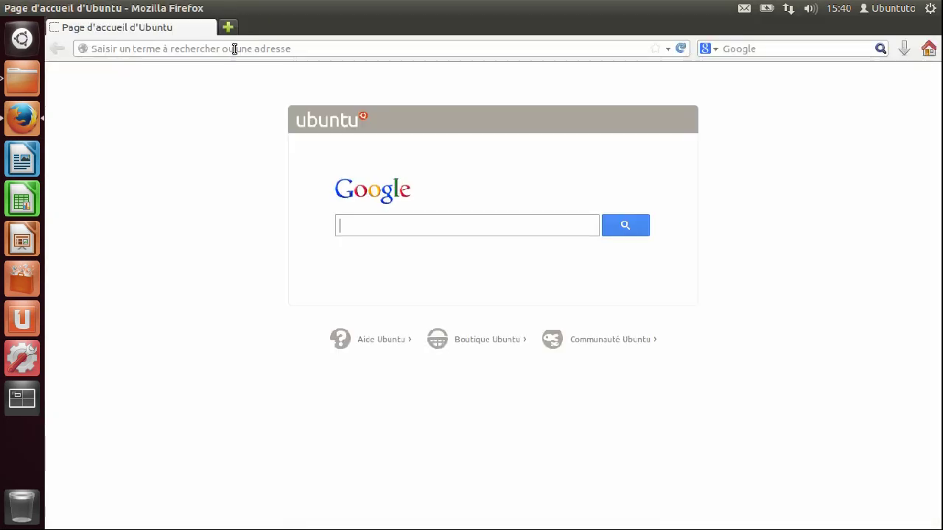
Return to the top-left workspace and minimise the home folder window
left_click(20, 410)
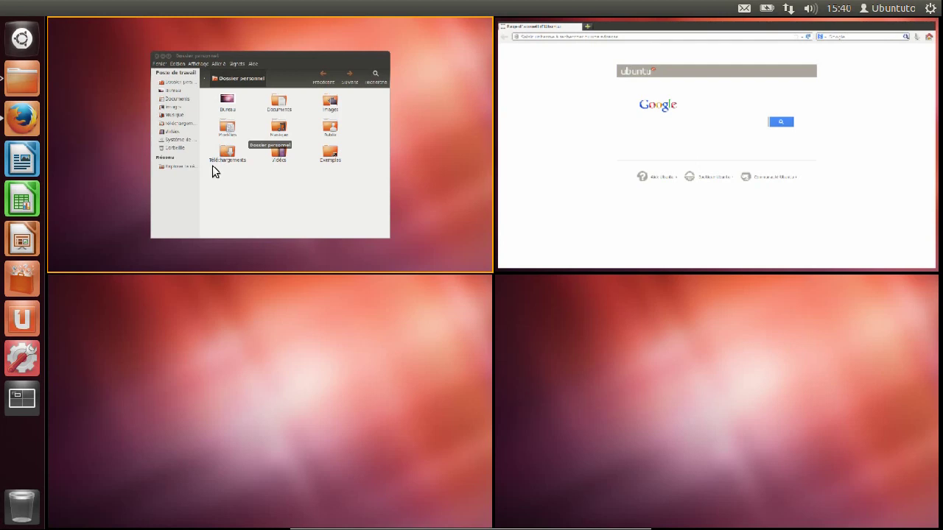
left_click(120, 190)
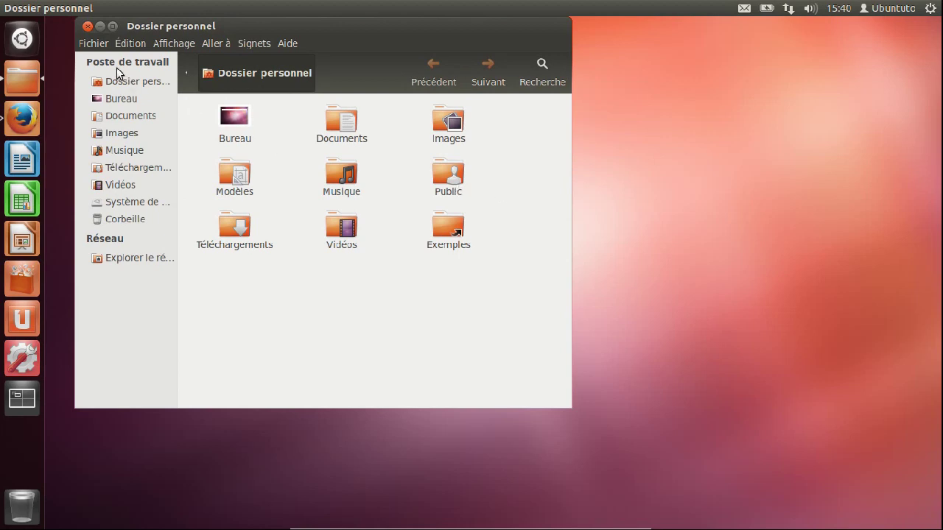
left_click(100, 27)
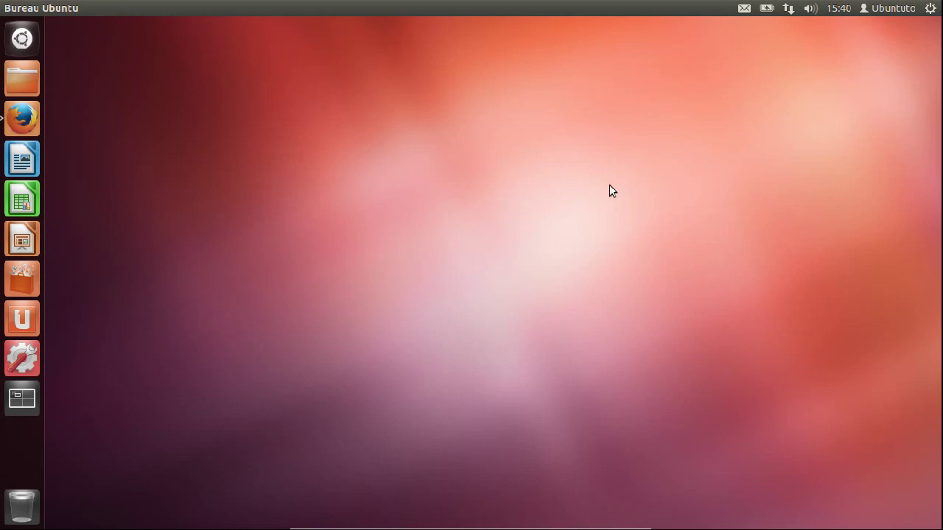
Switch to the top-right workspace with Super+S and close Firefox there
key("super+s")
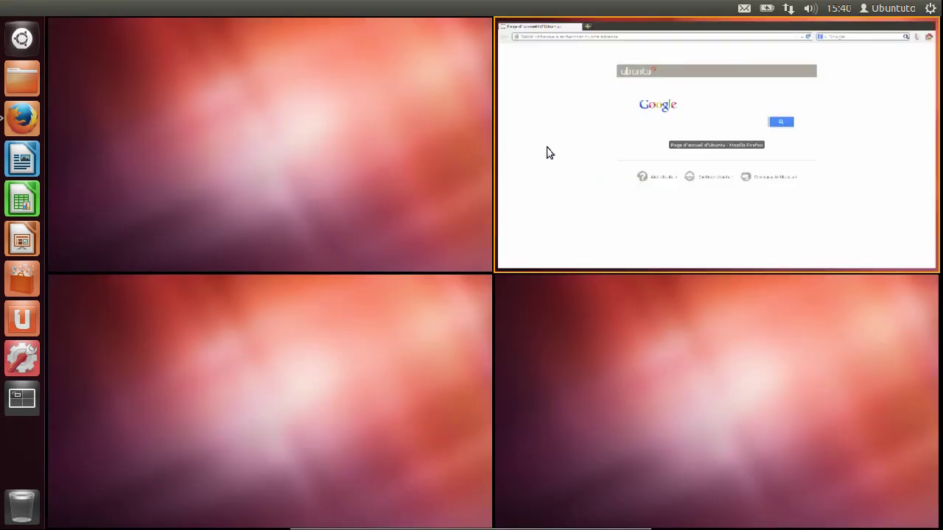
left_click(546, 152)
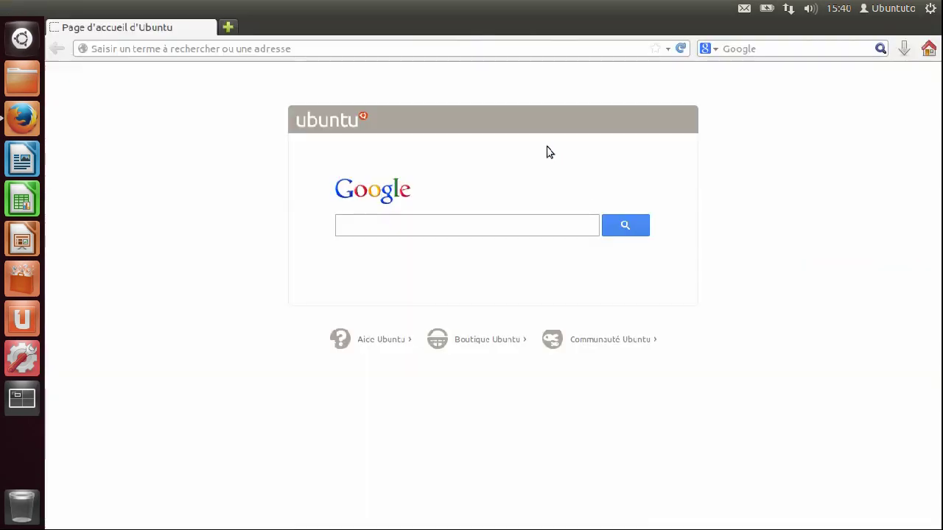
mouse_move(9, 10)
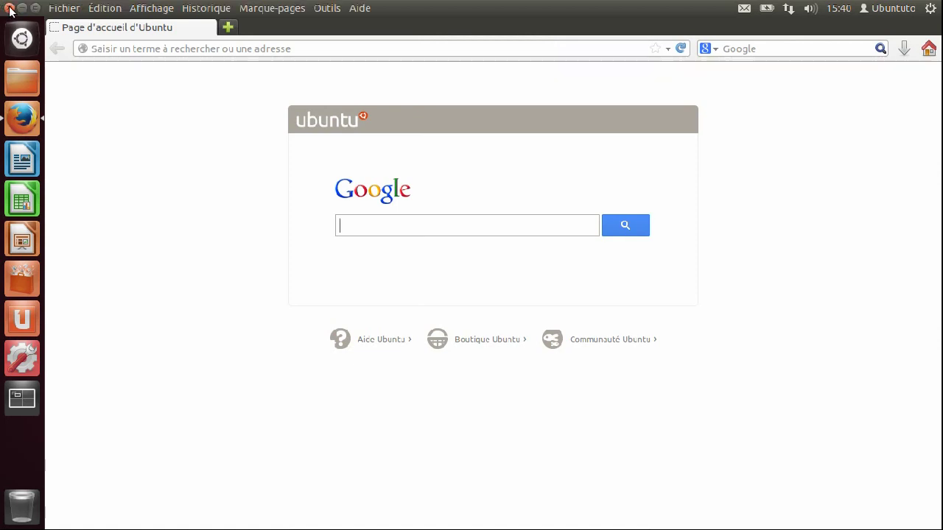
left_click(9, 9)
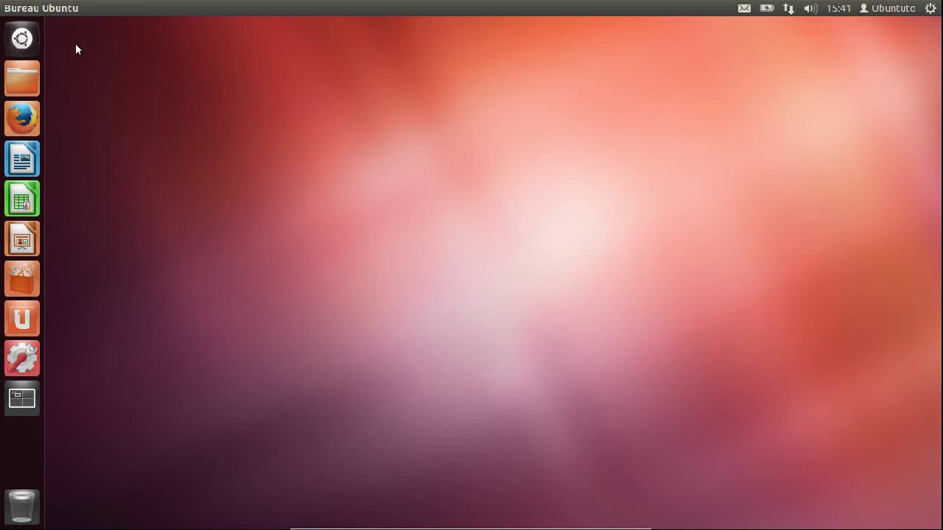
Open Terminal from the Dash, enter the Documents folder via 'cd Doc' with Tab completion, then close it
left_click(23, 39)
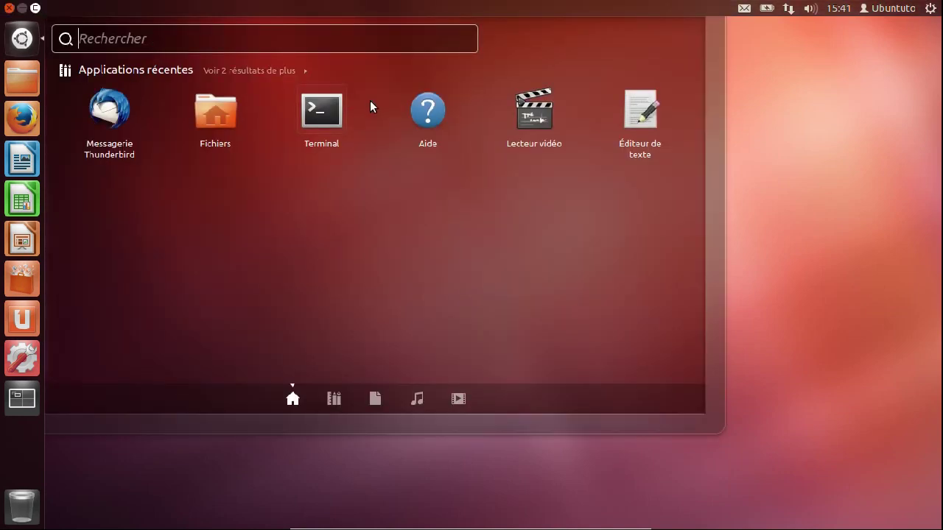
left_click(314, 123)
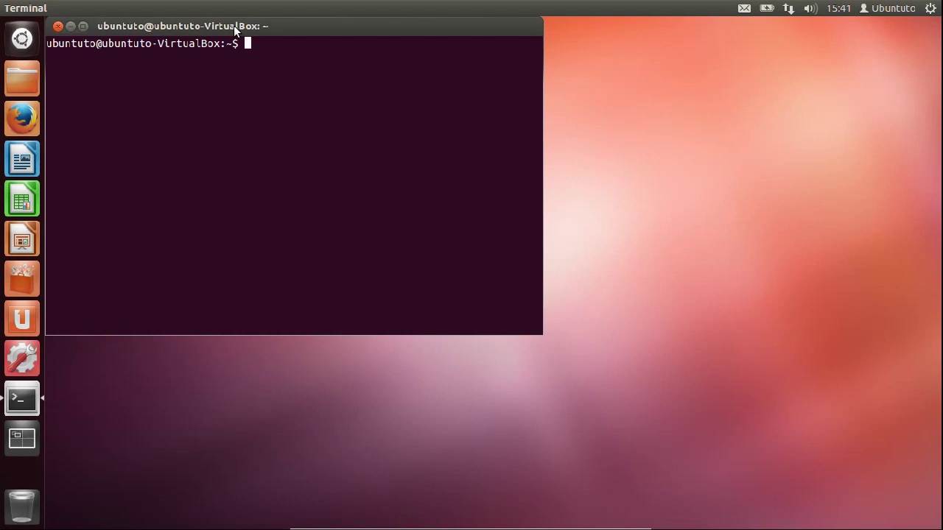
type("cd Doc")
key("Tab")
key("Return")
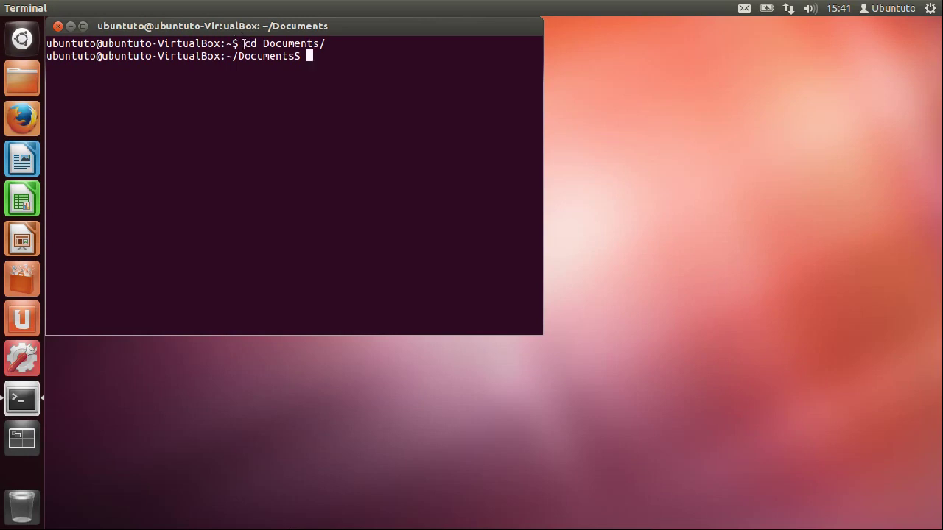
left_click(58, 26)
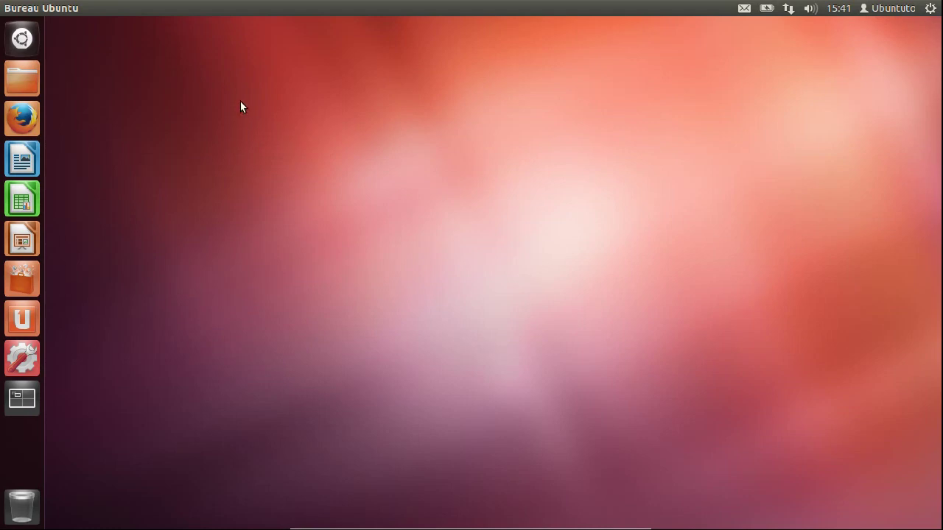
left_click_drag(240, 104, 514, 223)
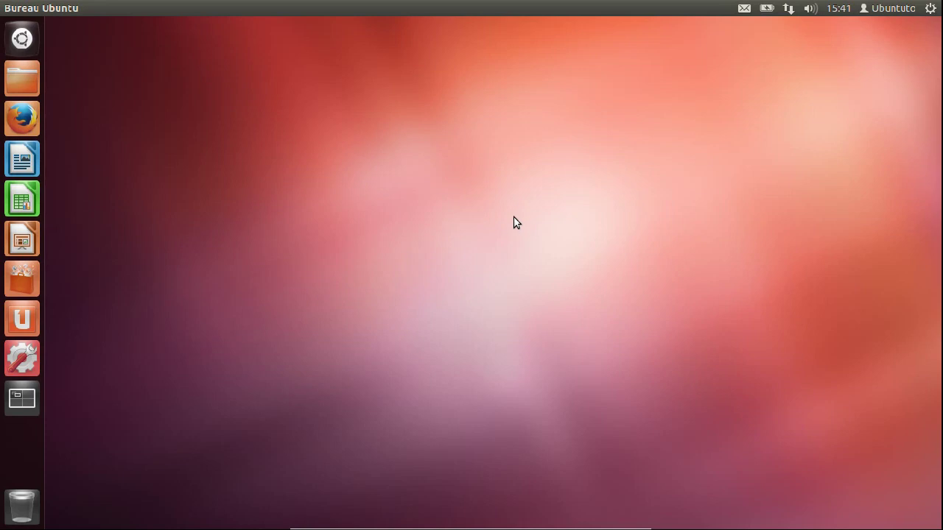